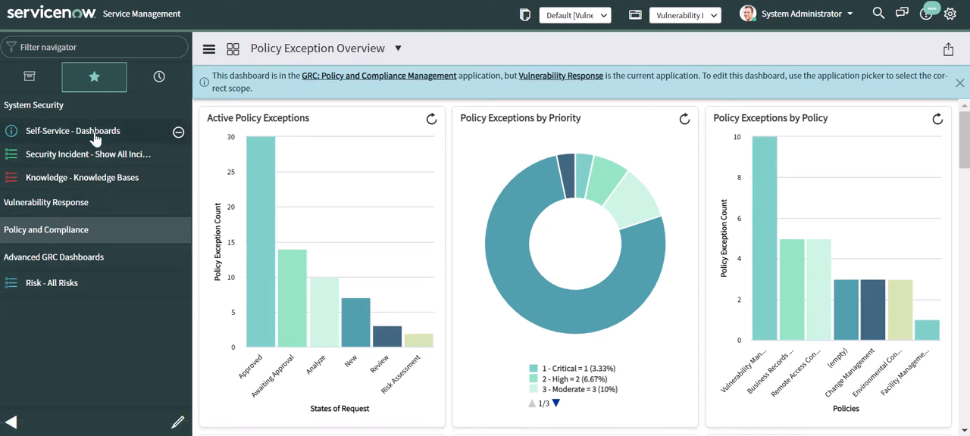
# - Open the list of active remediation tasks in Vulnerability Response
pyautogui.click(54, 203)
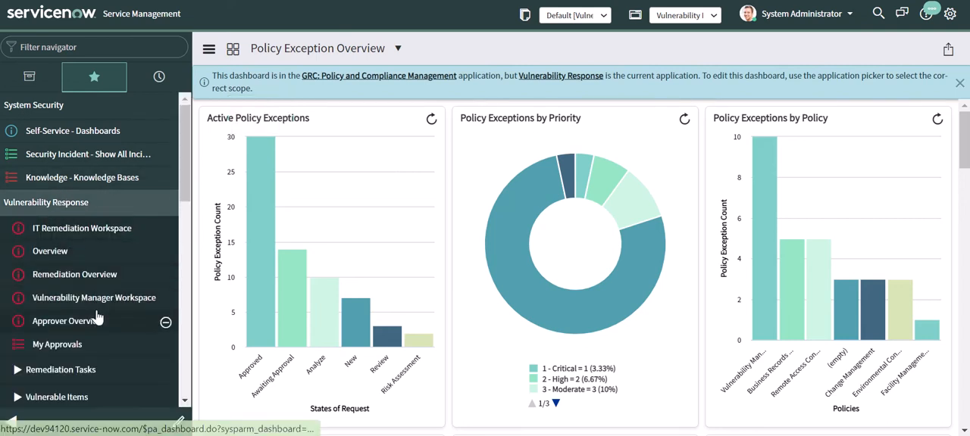
pyautogui.scroll(-2, 74, 355)
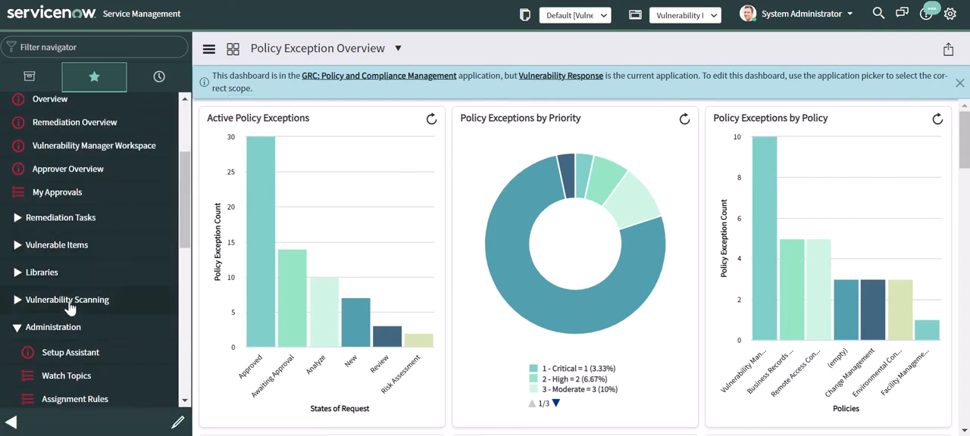
pyautogui.click(72, 224)
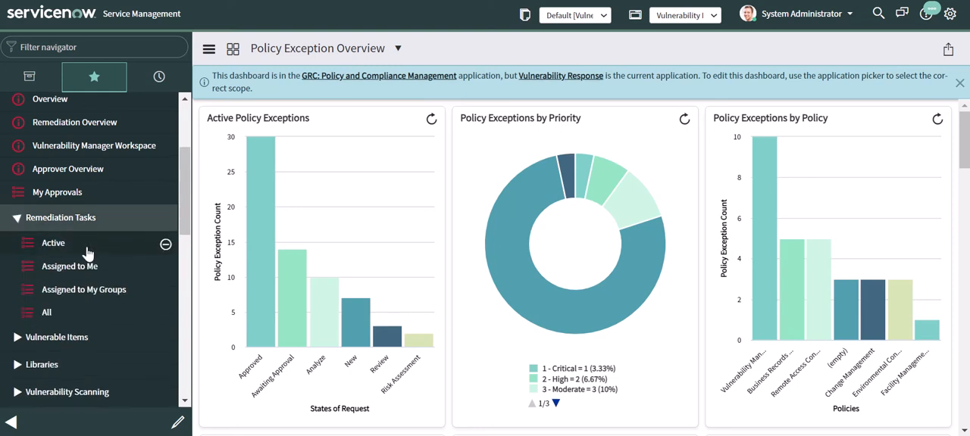
pyautogui.click(50, 244)
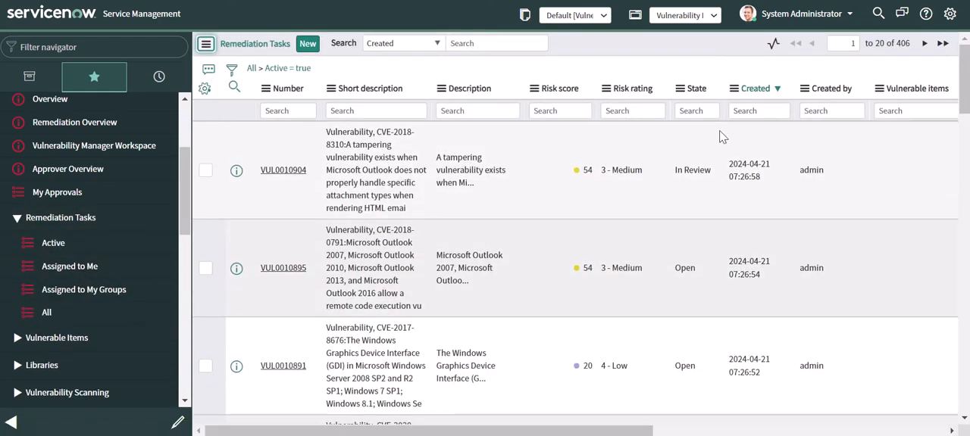
# - Go to the third page of active remediation tasks and open VUL0010627, the CVE-2013-1710 Mozilla Firefox task
pyautogui.click(924, 44)
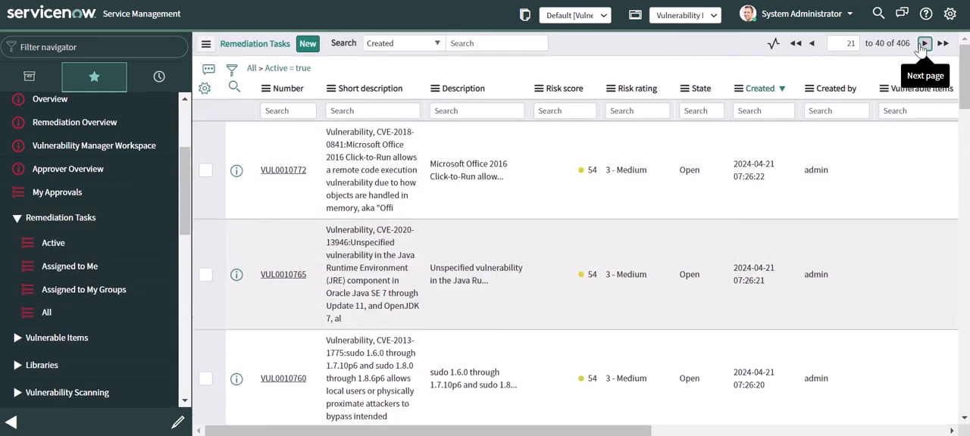
pyautogui.click(924, 44)
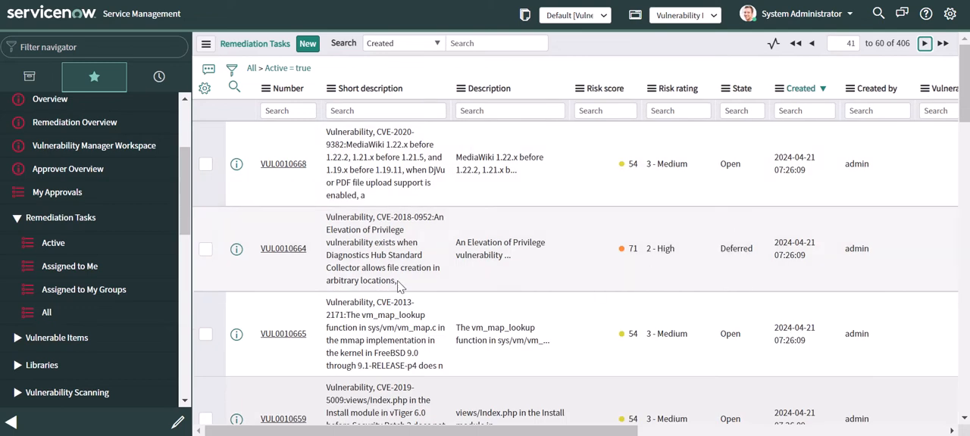
pyautogui.scroll(-6, 399, 282)
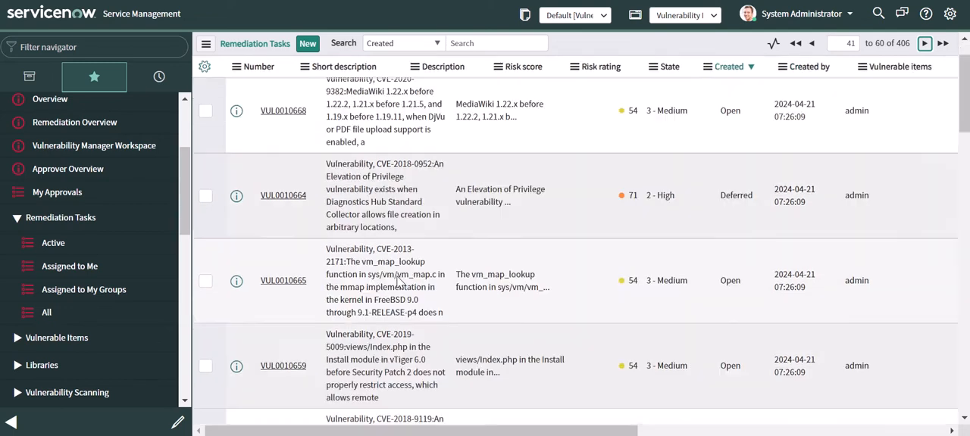
pyautogui.scroll(-2, 399, 281)
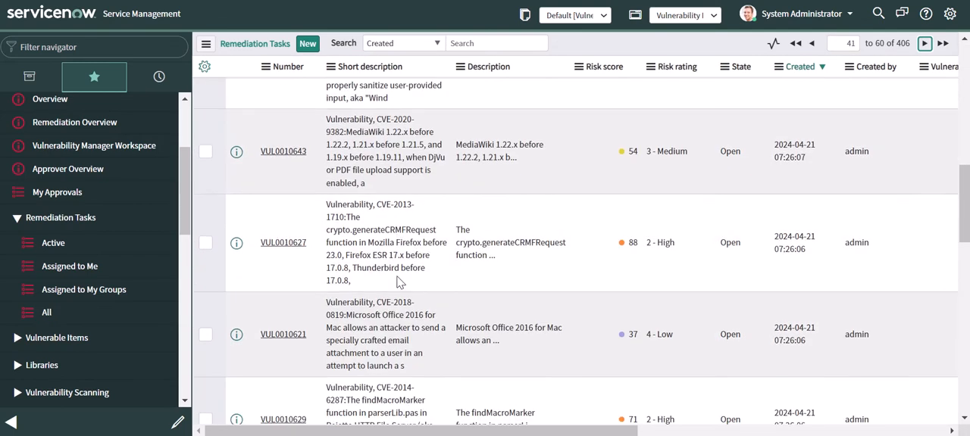
pyautogui.click(284, 244)
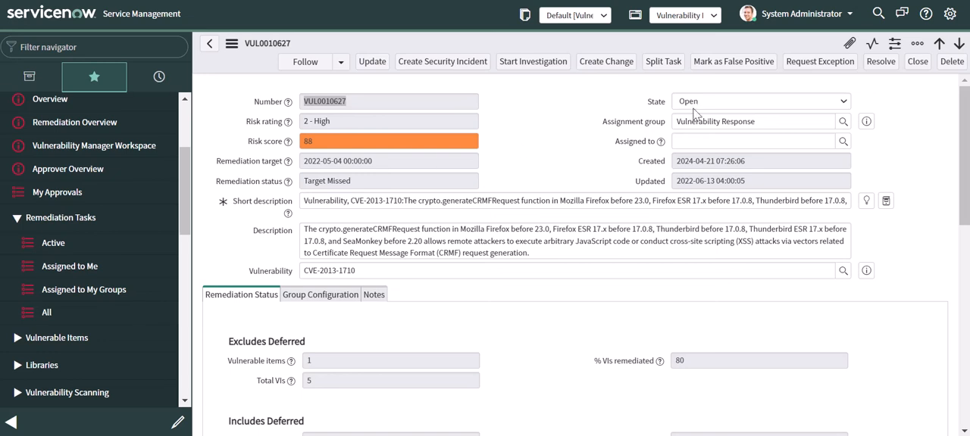
# - Try an exception request for this task with an Until date of 2022-06-14, view the reason choices, and cancel it
pyautogui.click(814, 67)
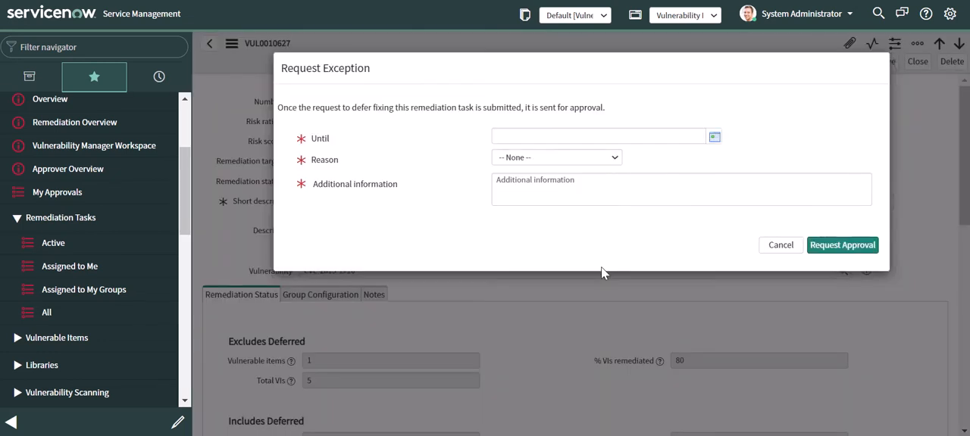
pyautogui.click(714, 137)
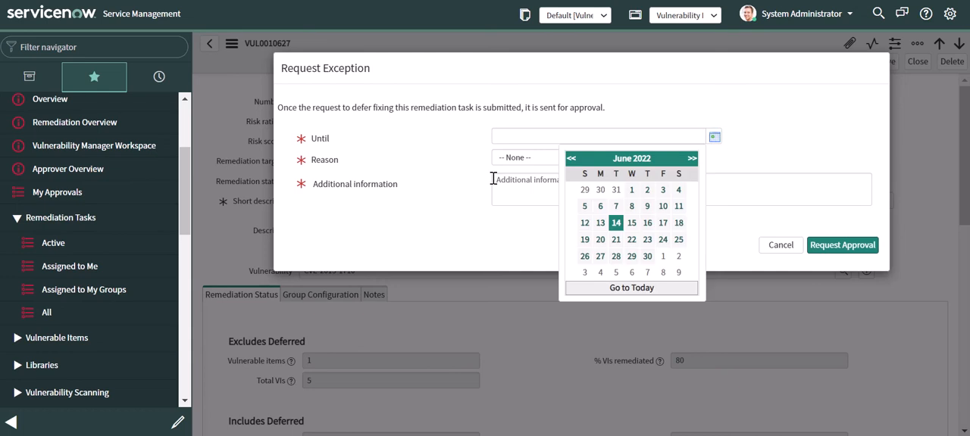
pyautogui.press('Return')
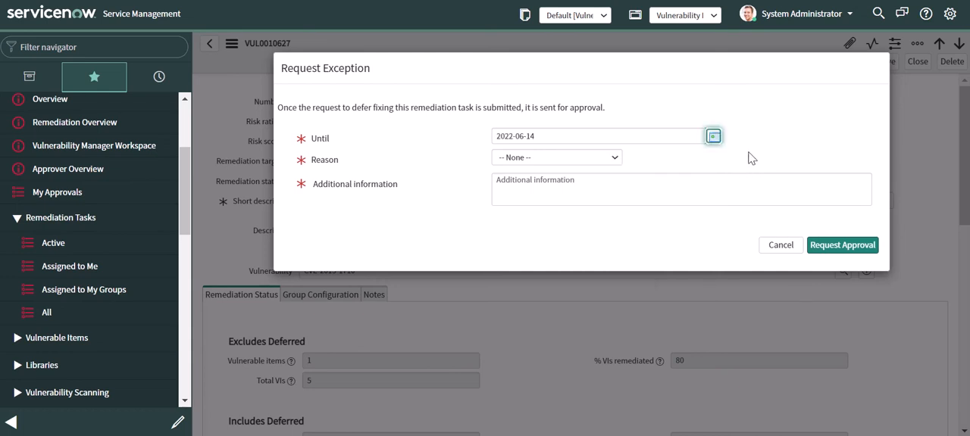
pyautogui.click(541, 162)
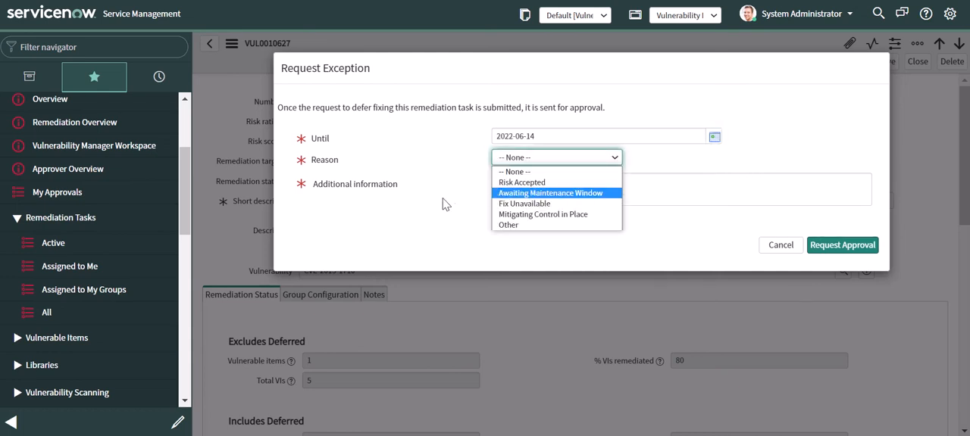
pyautogui.click(415, 200)
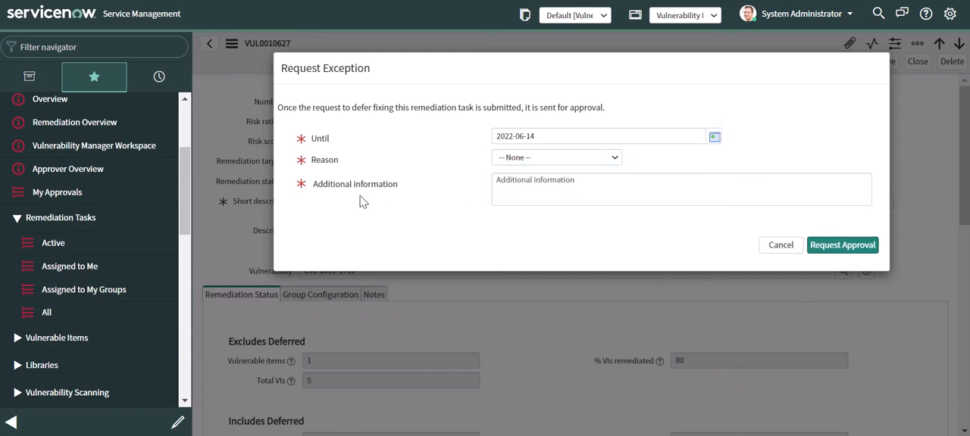
pyautogui.click(771, 248)
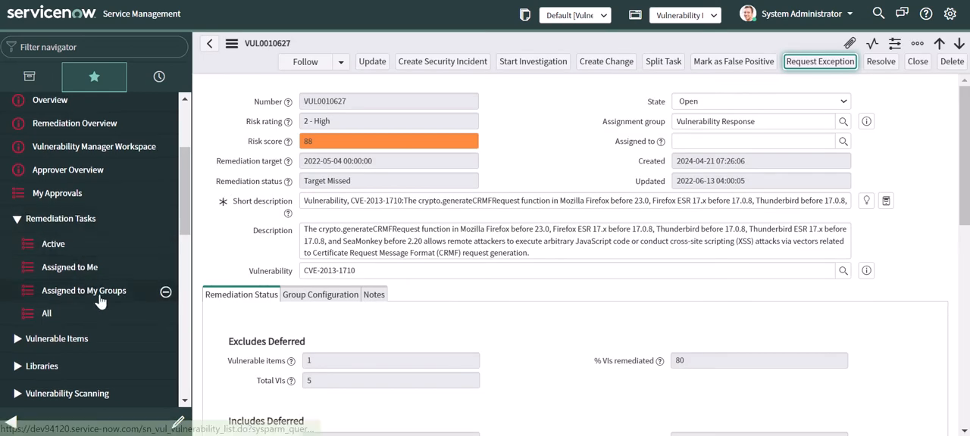
# - Open the Exception Management settings in the Vulnerability Response administration
pyautogui.scroll(2, 101, 302)
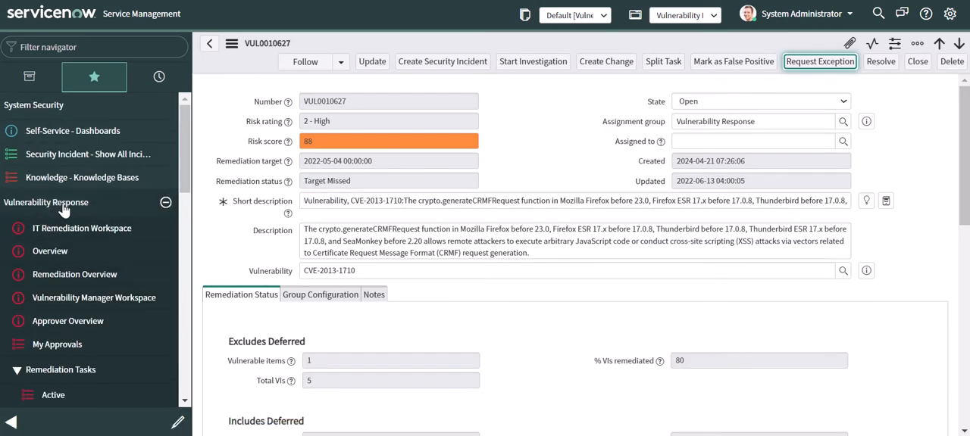
pyautogui.scroll(-4, 72, 231)
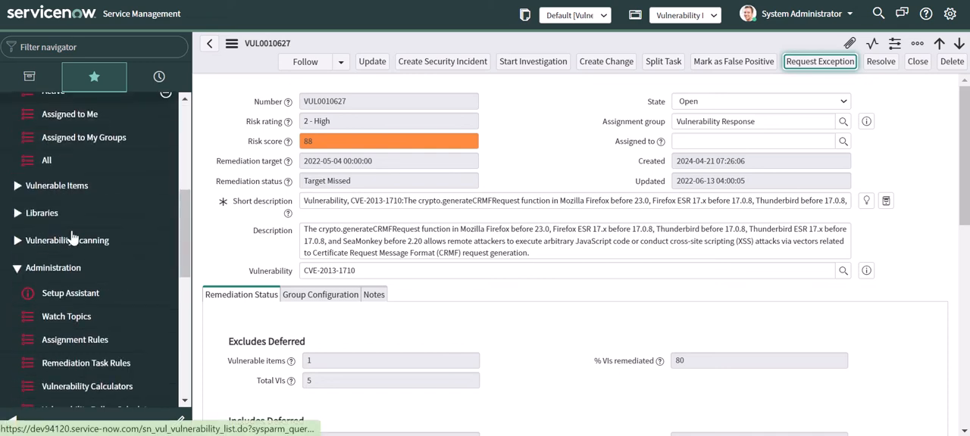
pyautogui.scroll(-5, 59, 275)
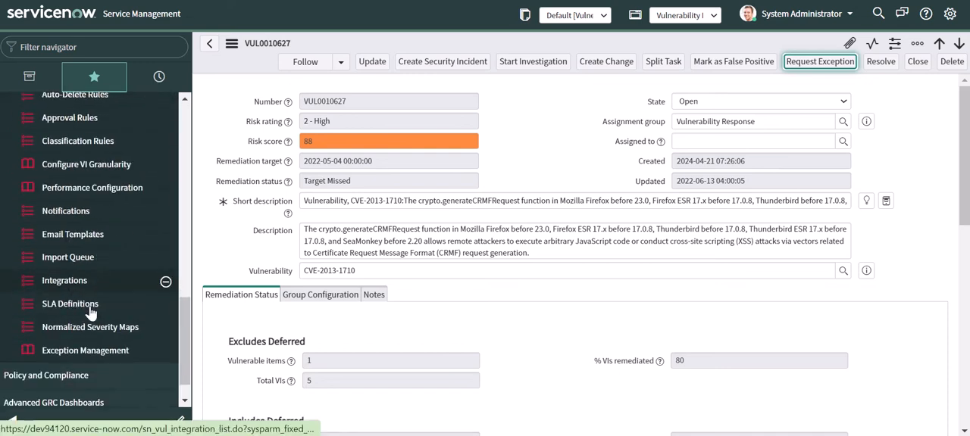
pyautogui.click(88, 327)
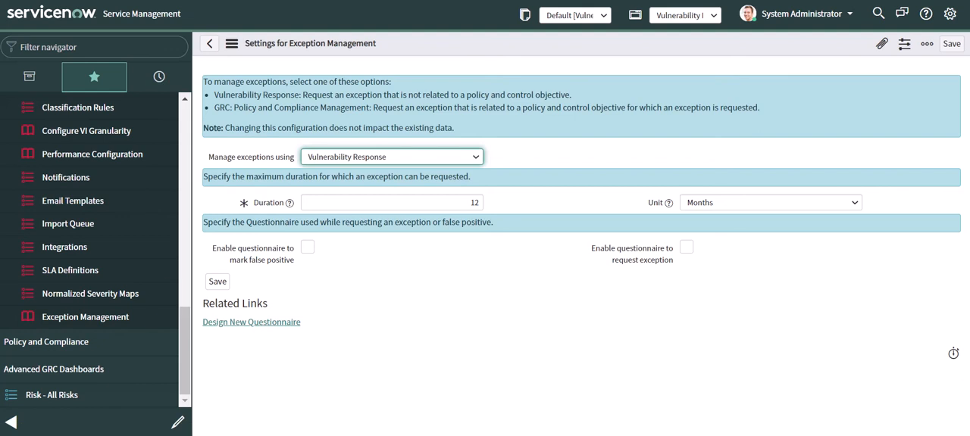
# - Manage exceptions using GRC: Policy and Compliance Management, enable the questionnaire for requesting an exception, and save the settings
pyautogui.click(466, 160)
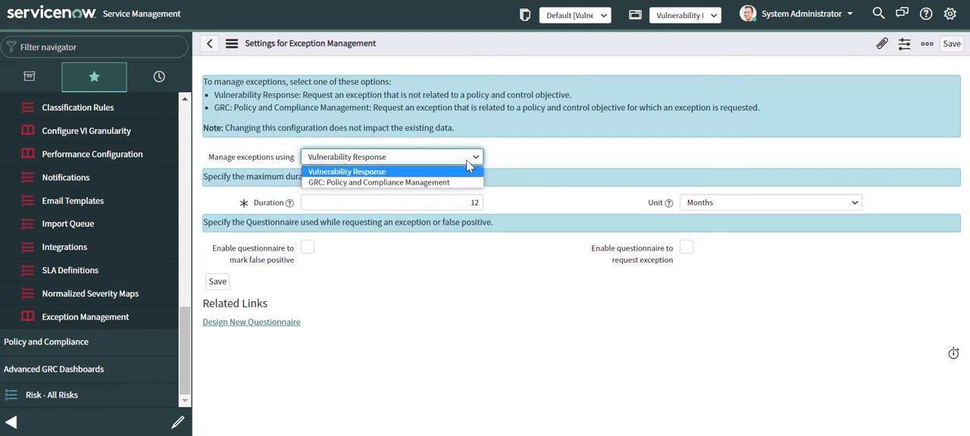
pyautogui.click(434, 183)
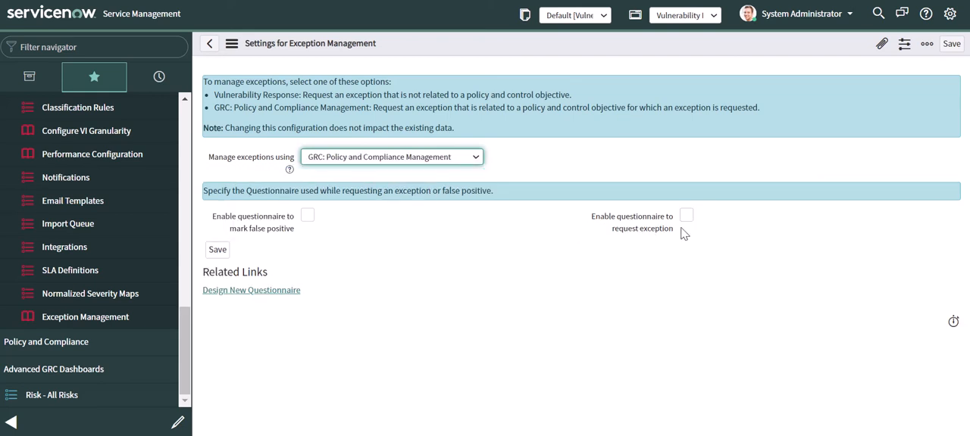
pyautogui.click(687, 217)
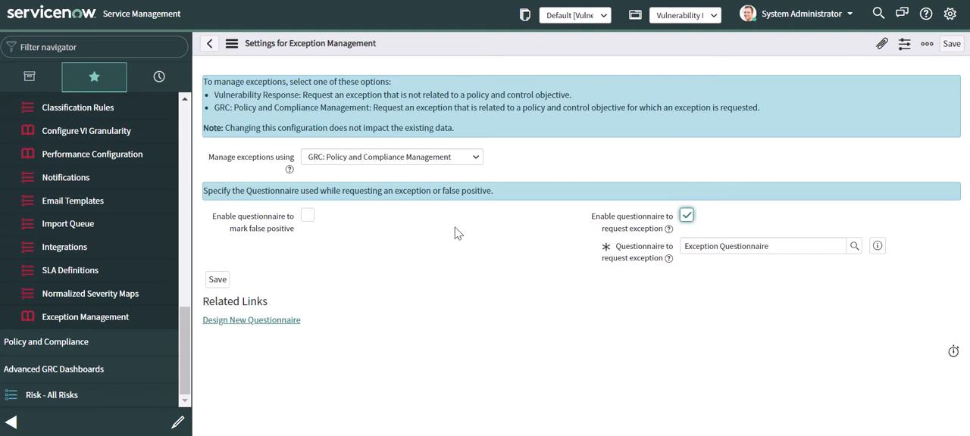
pyautogui.click(218, 279)
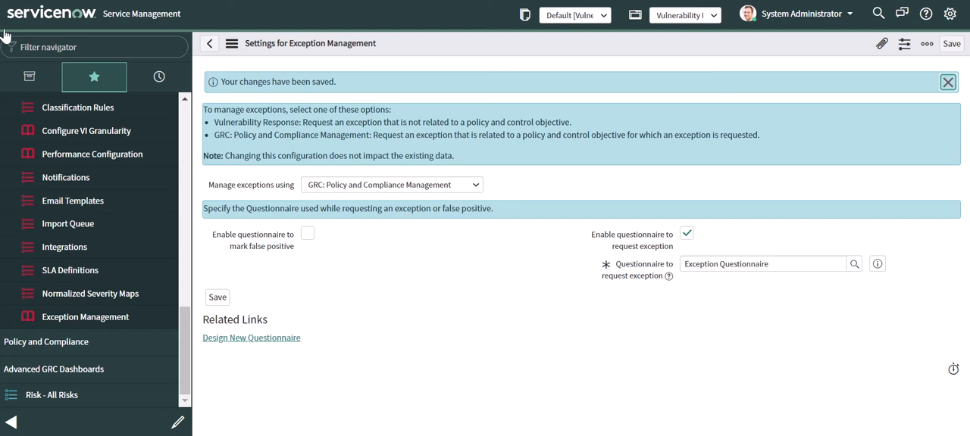
# - Return to the list of active remediation tasks in Vulnerability Response
pyautogui.scroll(5, 113, 279)
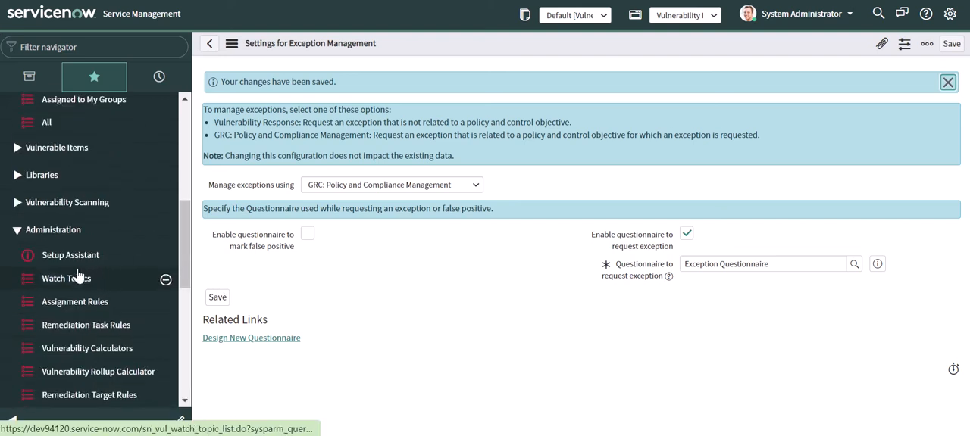
pyautogui.scroll(-1, 53, 196)
pyautogui.scroll(-3, 54, 194)
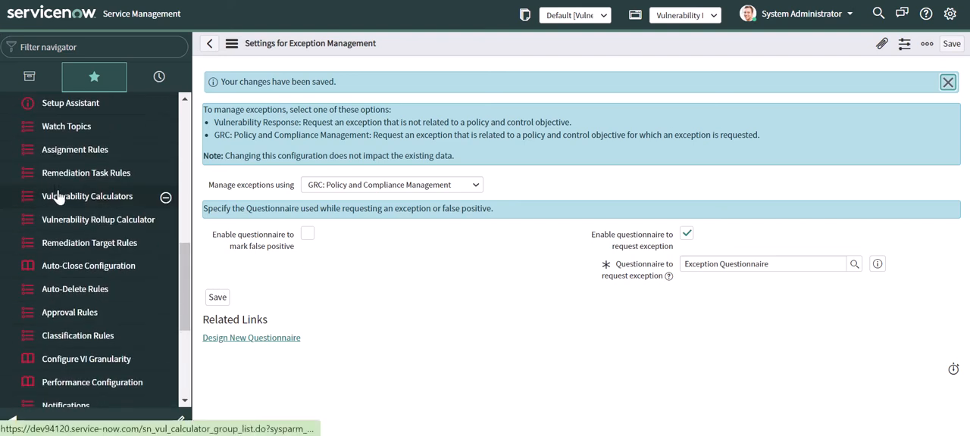
pyautogui.scroll(4, 75, 208)
pyautogui.scroll(6, 91, 318)
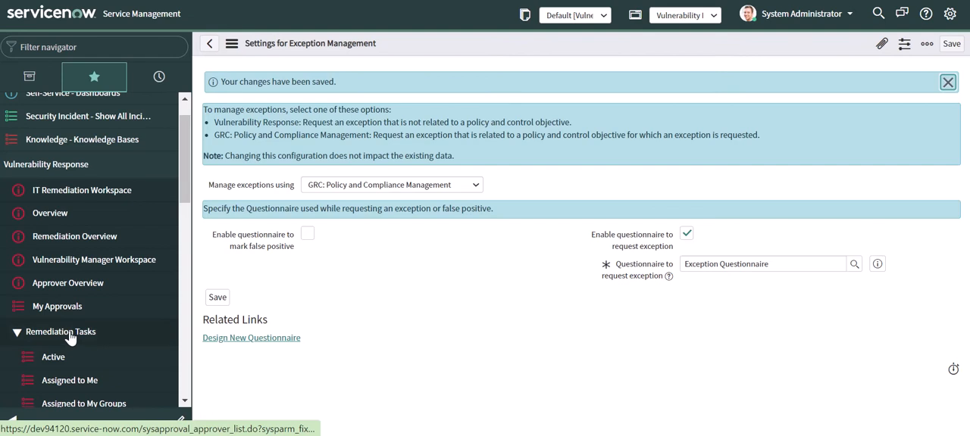
pyautogui.scroll(-3, 64, 337)
pyautogui.click(54, 208)
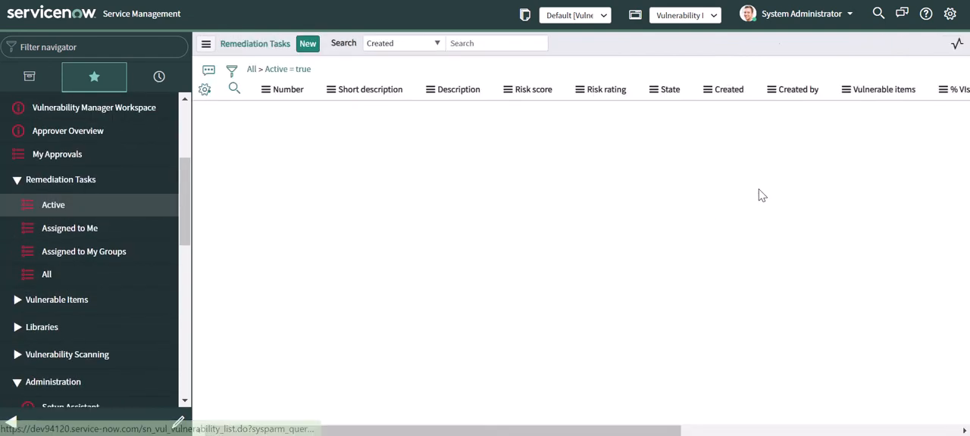
# - Find remediation task VUL0010627 on the third page of the list and reopen its record
pyautogui.click(925, 44)
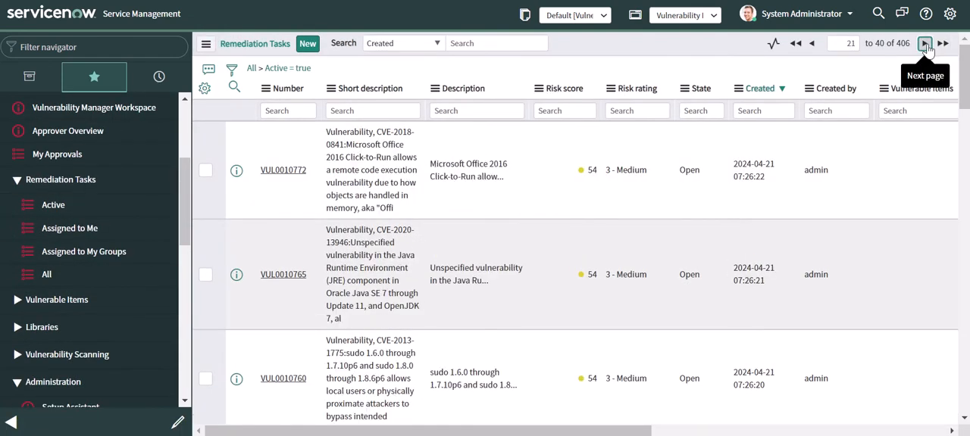
pyautogui.click(926, 44)
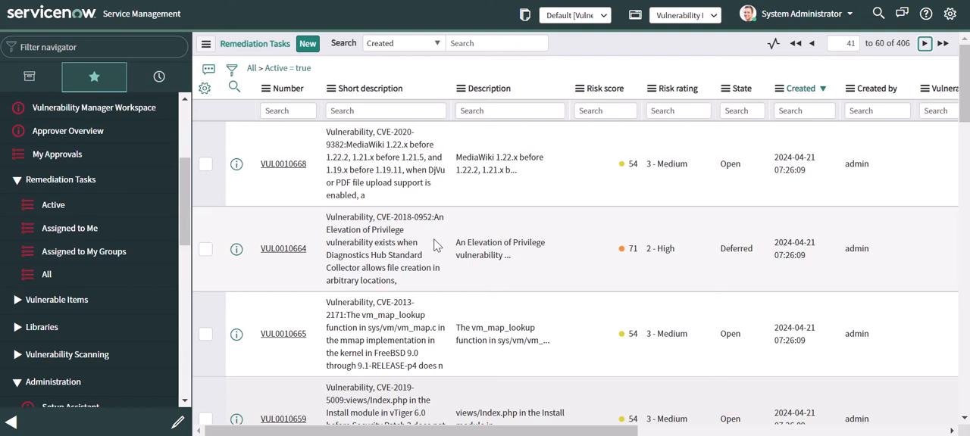
pyautogui.scroll(-3, 375, 265)
pyautogui.scroll(-4, 375, 267)
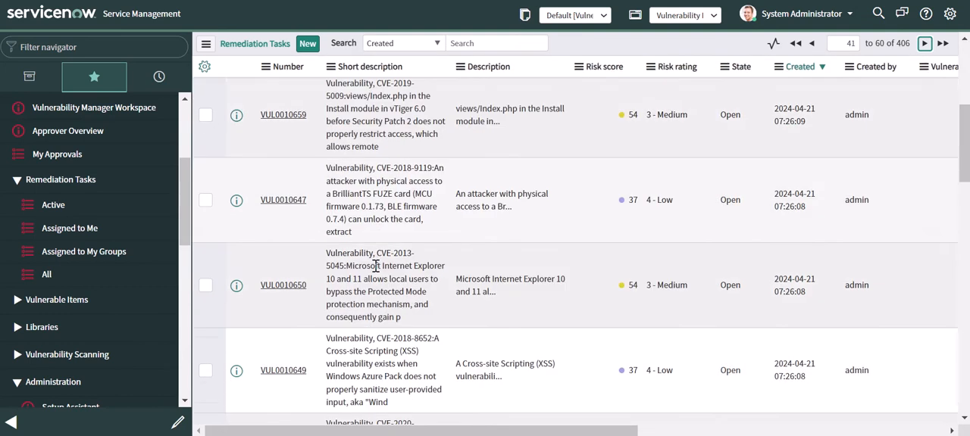
pyautogui.scroll(-2, 320, 277)
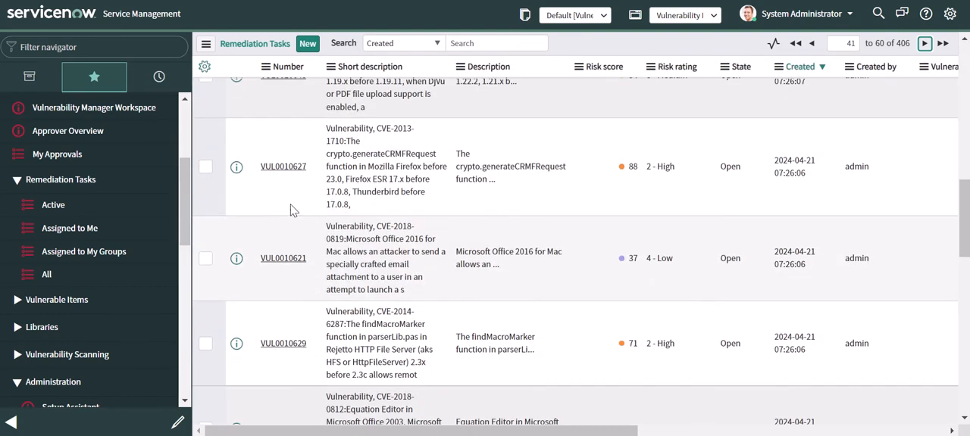
pyautogui.click(295, 172)
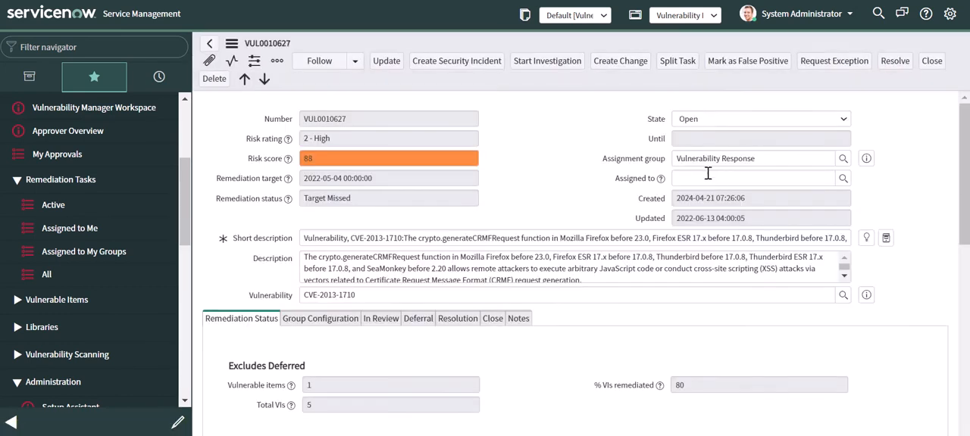
# - Start an exception request for the remediation task with the "Medium" risk vulnerabilities control objective, valid until 2022-06-18
pyautogui.click(819, 64)
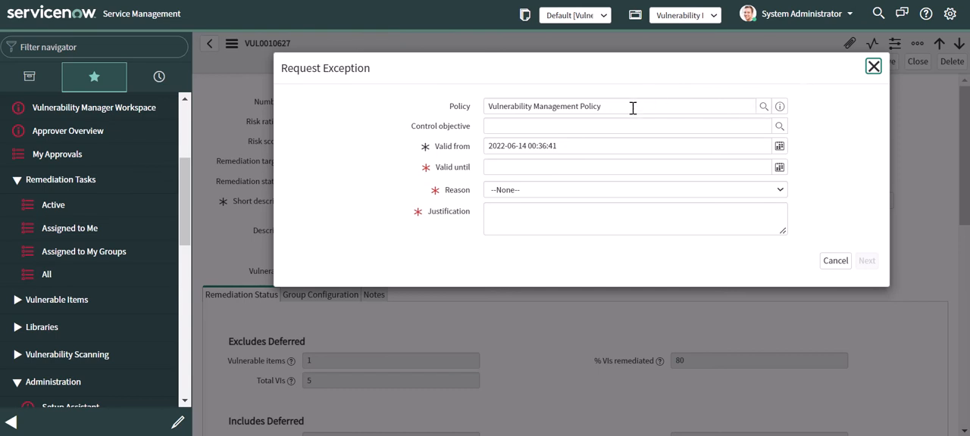
pyautogui.click(779, 126)
pyautogui.click(262, 155)
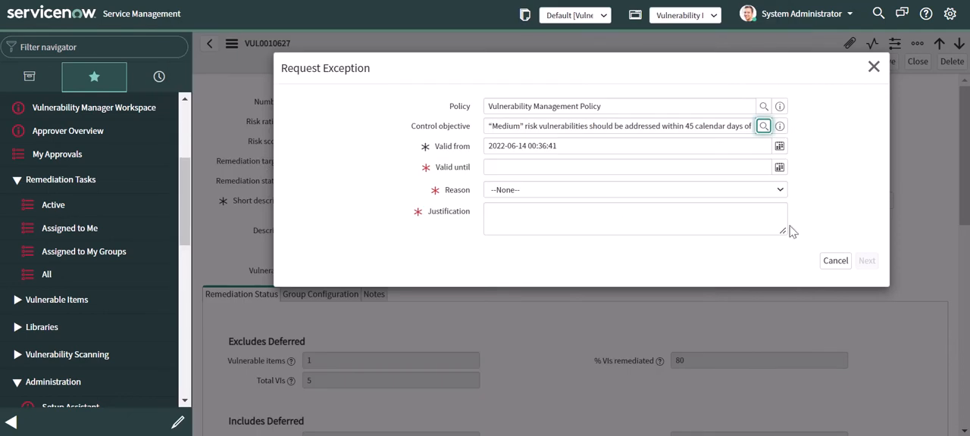
pyautogui.click(779, 167)
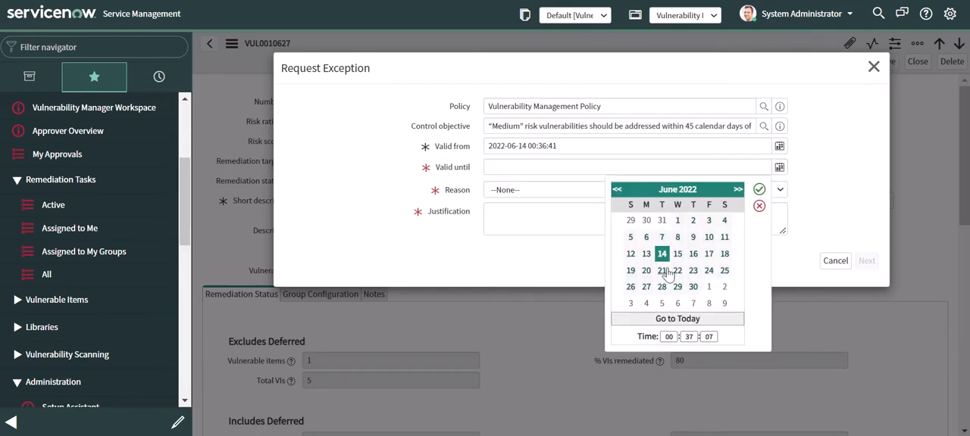
pyautogui.click(724, 257)
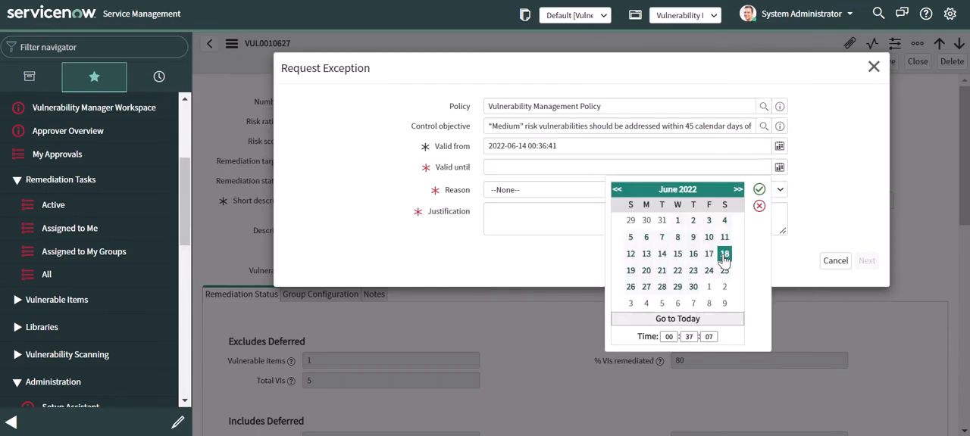
pyautogui.click(759, 189)
# - Give Fix Unavailable as the reason, justify it with "software patch is not ready because the patch has not been fully tested.", and continue
pyautogui.click(555, 197)
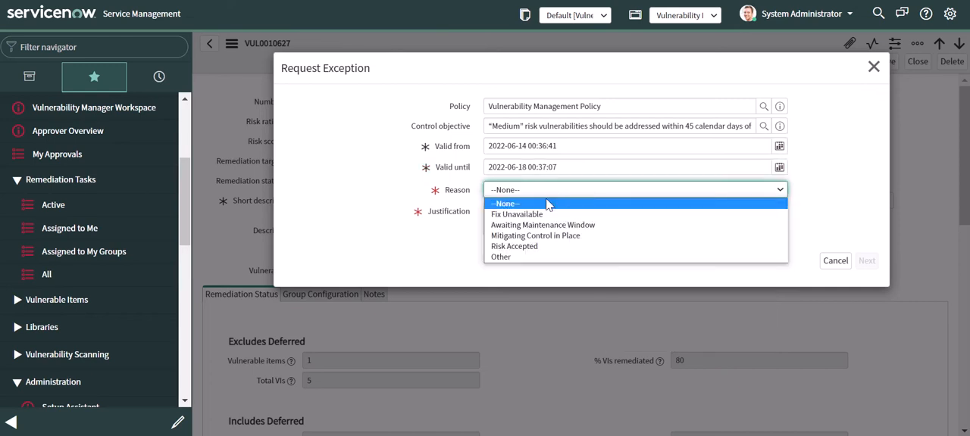
pyautogui.click(535, 215)
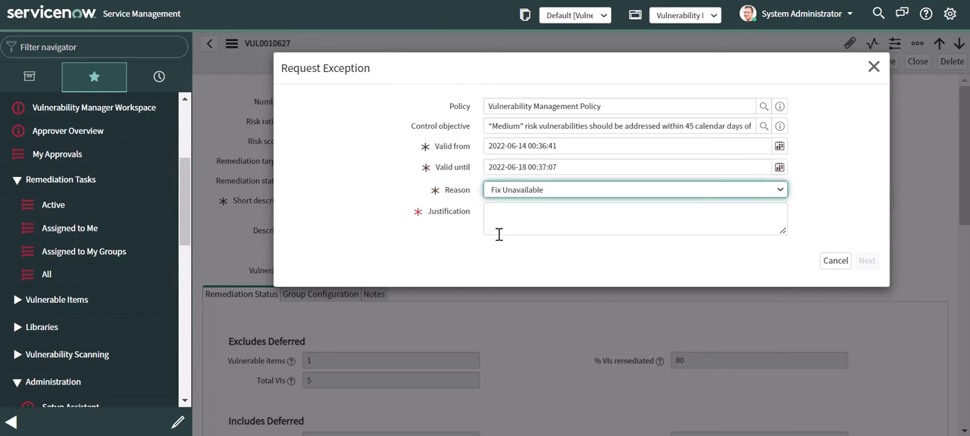
pyautogui.click(520, 220)
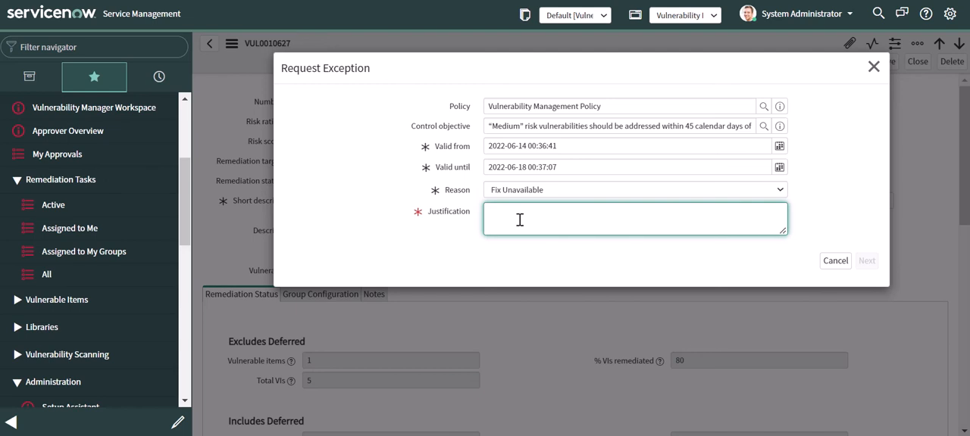
pyautogui.write('software')
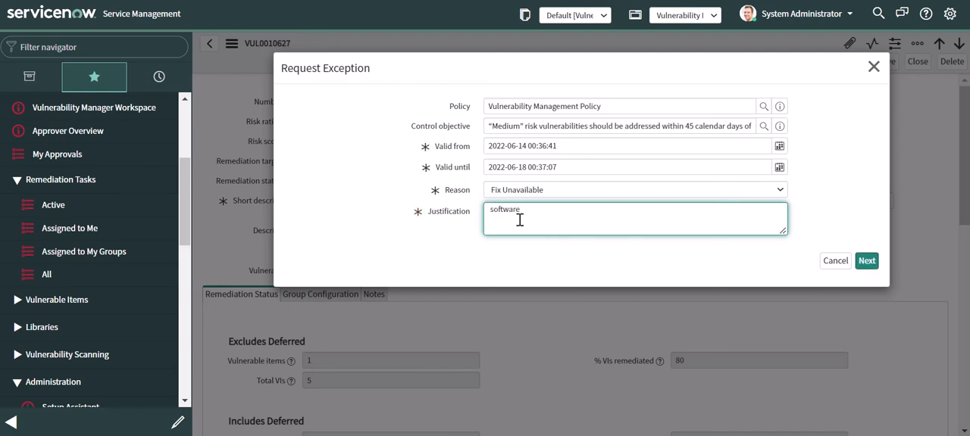
pyautogui.write(' patch is not ready because the patch has')
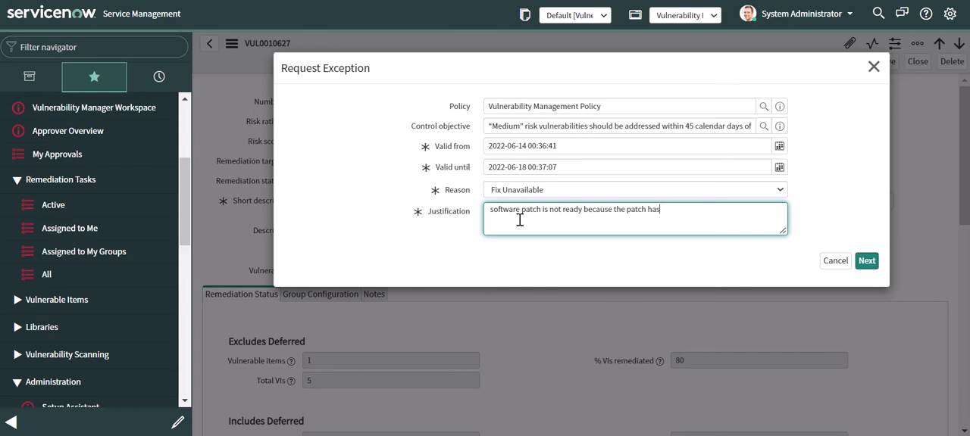
pyautogui.write('t been fully tested.')
pyautogui.click(867, 262)
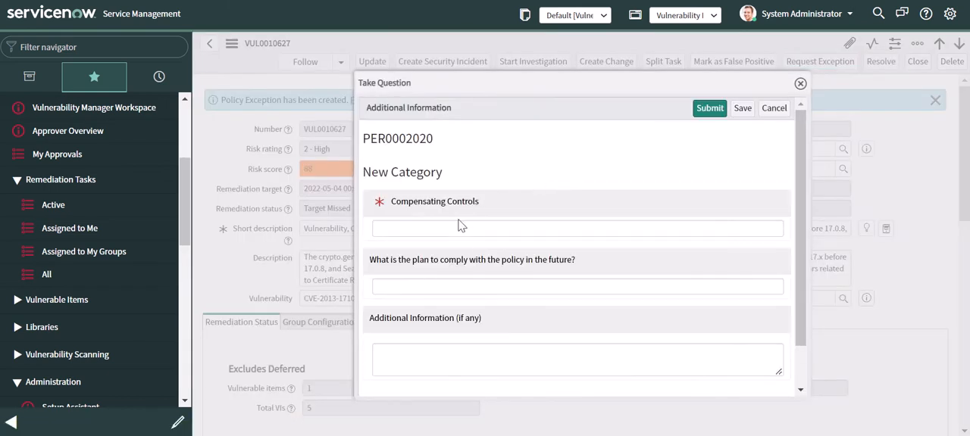
# - Answer Compensating Controls with "DLP is in place and Host firewall is enabled from all machines and servers.", submit the questionnaire and close it
pyautogui.click(463, 227)
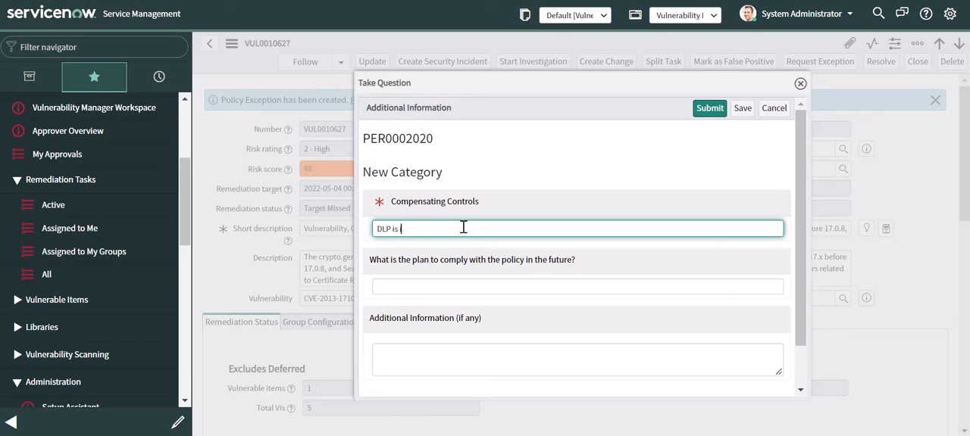
pyautogui.write('and')
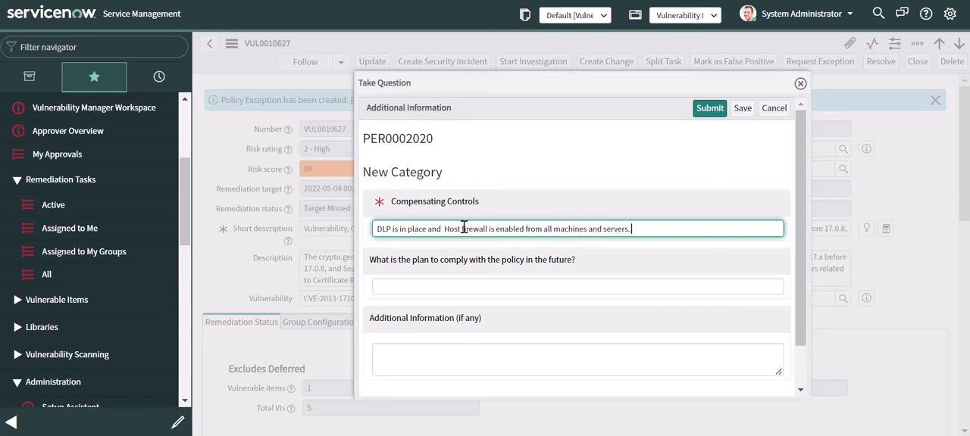
pyautogui.click(722, 110)
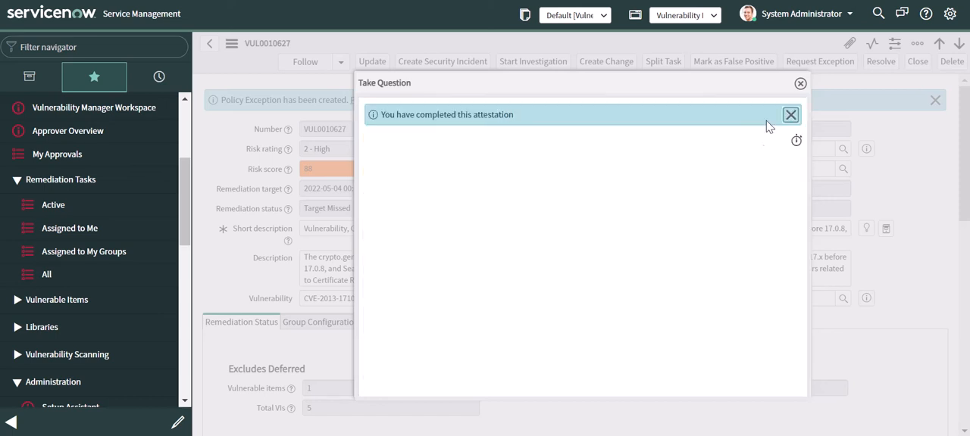
pyautogui.click(801, 83)
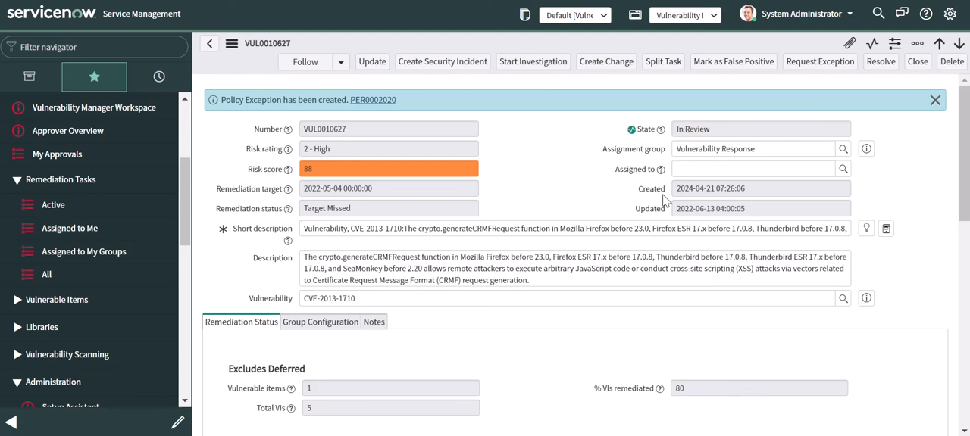
# - Reload the remediation task and open the policy exception record related to it
pyautogui.scroll(-6, 581, 253)
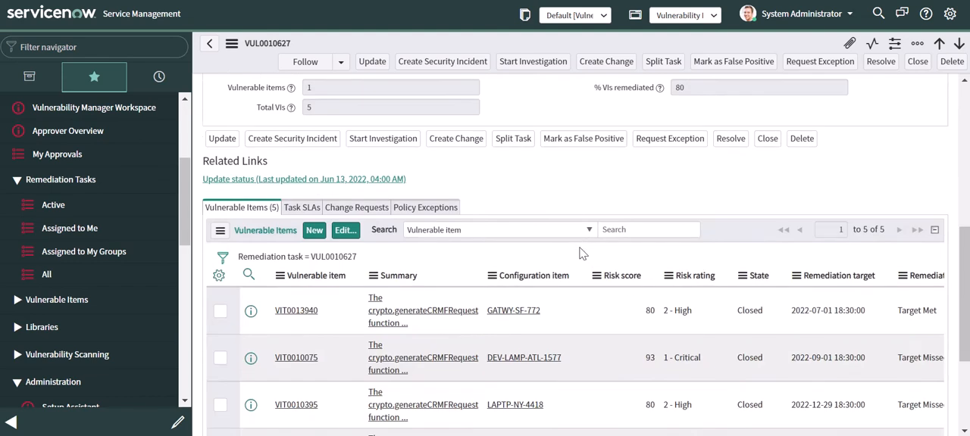
pyautogui.scroll(2, 580, 254)
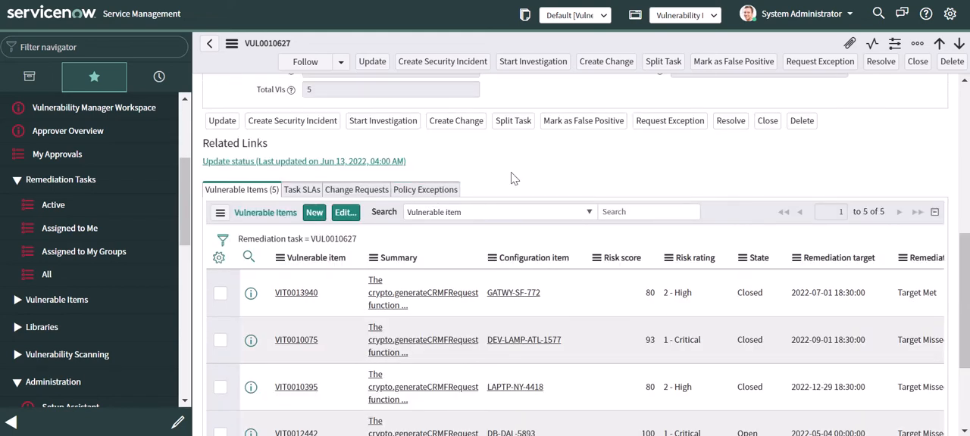
pyautogui.rightClick(538, 163)
pyautogui.click(442, 190)
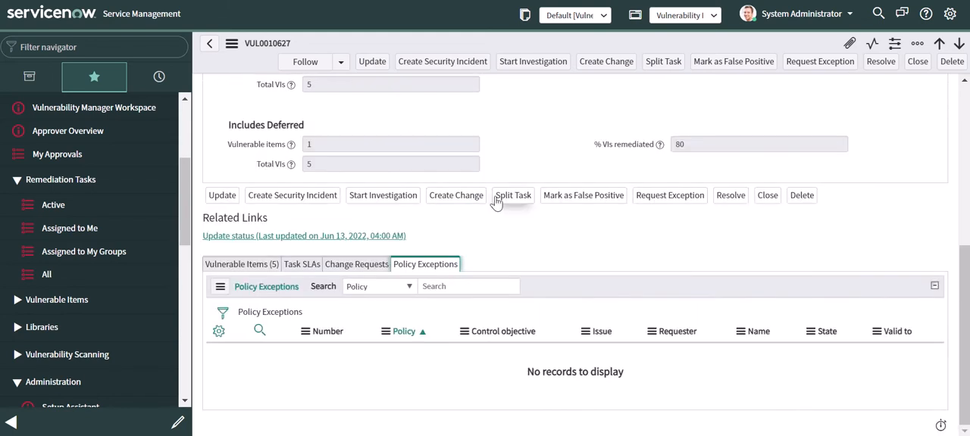
pyautogui.rightClick(552, 137)
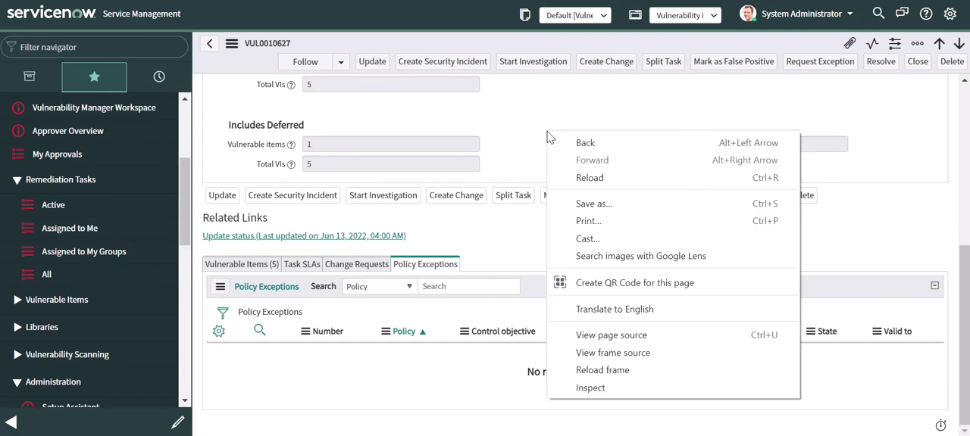
pyautogui.click(595, 184)
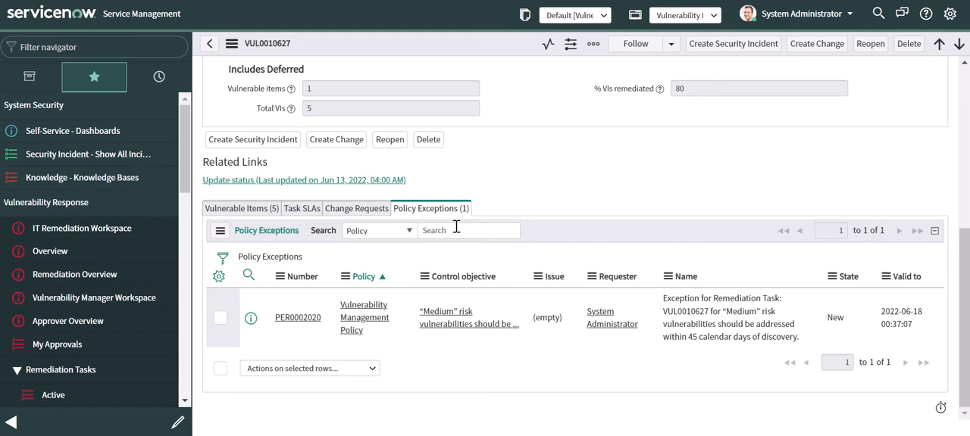
pyautogui.click(311, 320)
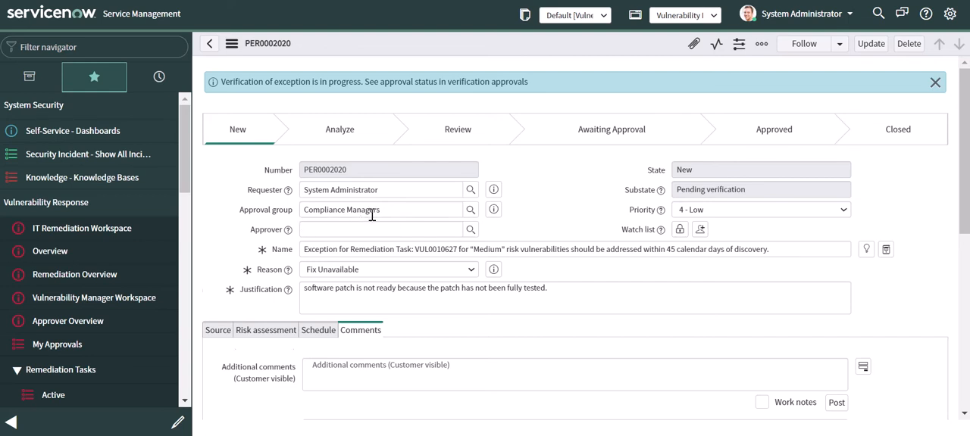
# - Set the first verification approval of the policy exception to Approved and refresh the record
pyautogui.scroll(-10, 372, 214)
pyautogui.click(254, 248)
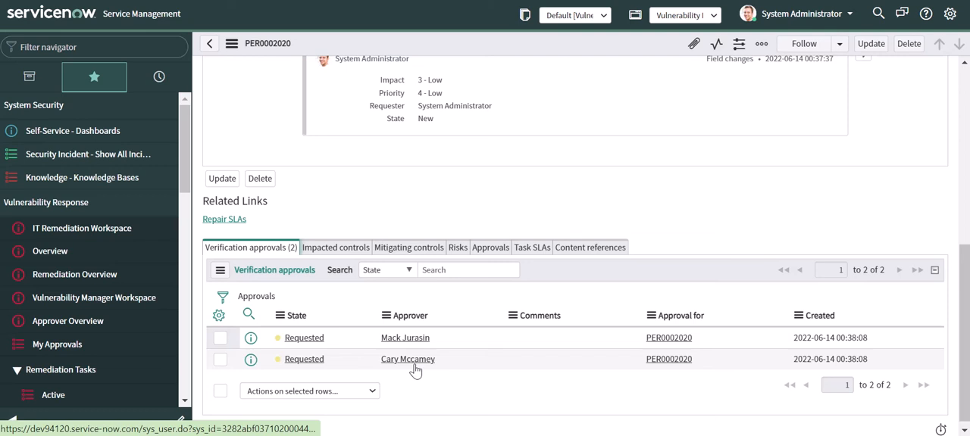
pyautogui.click(351, 343)
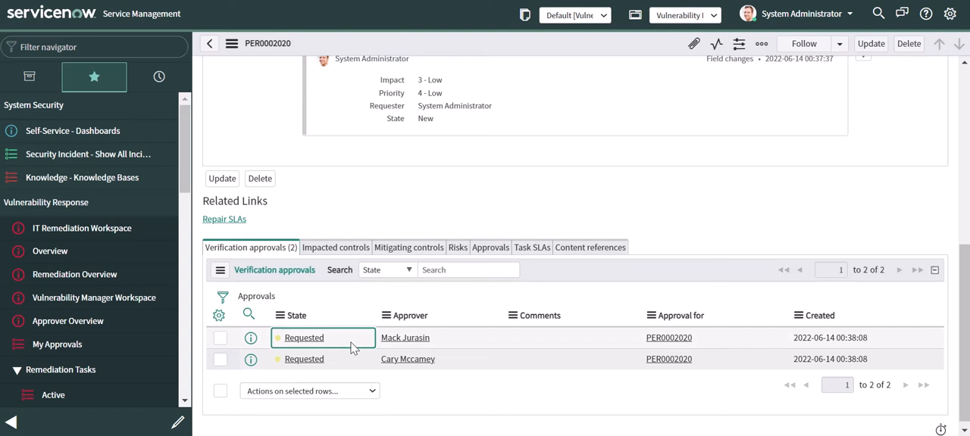
pyautogui.doubleClick(372, 345)
pyautogui.click(374, 347)
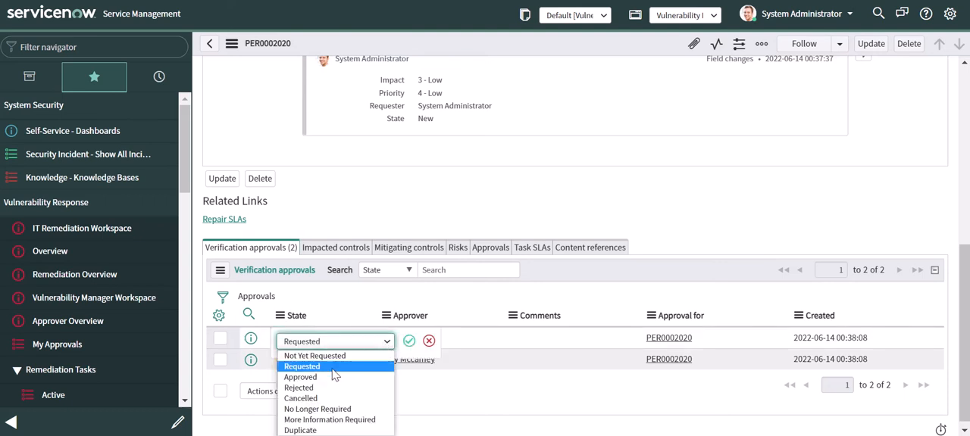
pyautogui.click(336, 378)
pyautogui.click(409, 342)
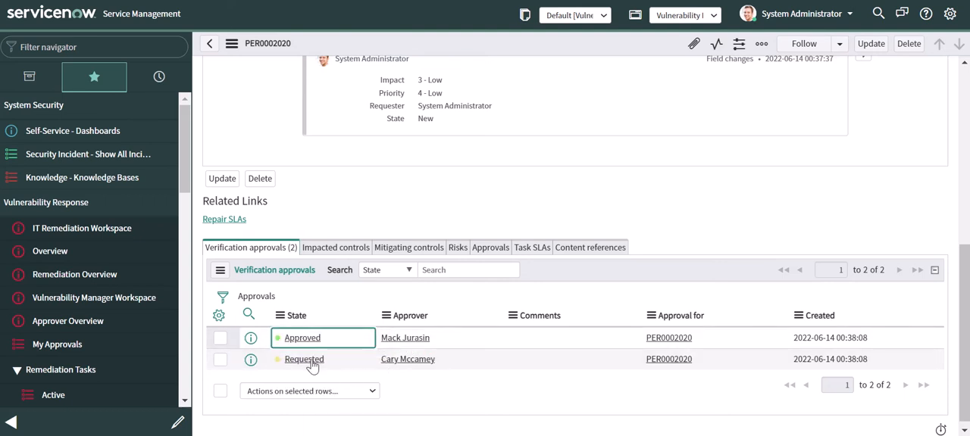
pyautogui.rightClick(455, 198)
pyautogui.click(509, 170)
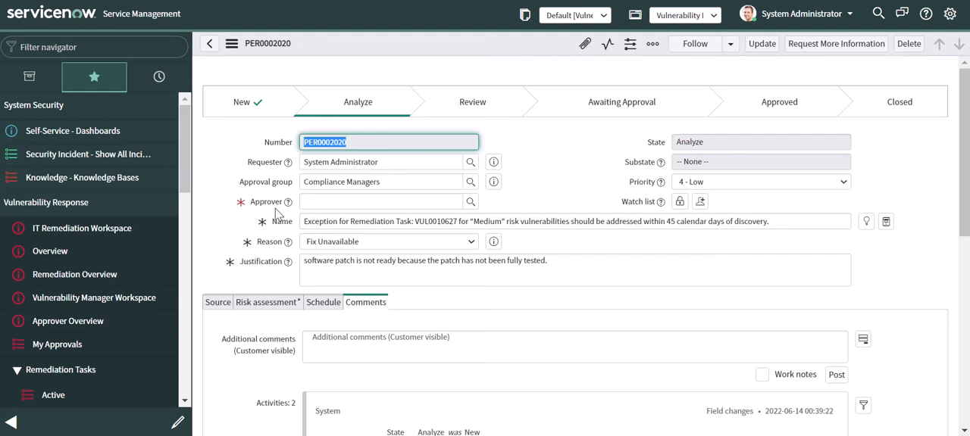
# - Assign the person who gave the verification approval as approver, set the risk rating to 2-Medium, and save the policy exception
pyautogui.click(269, 303)
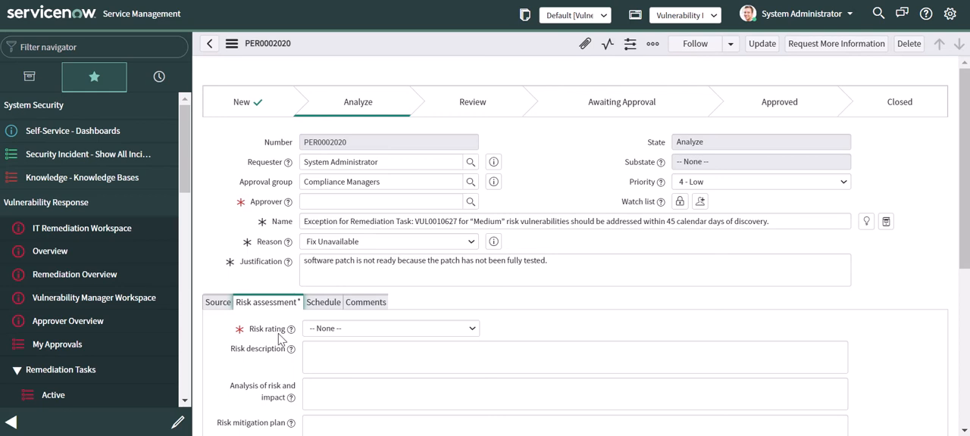
pyautogui.click(469, 202)
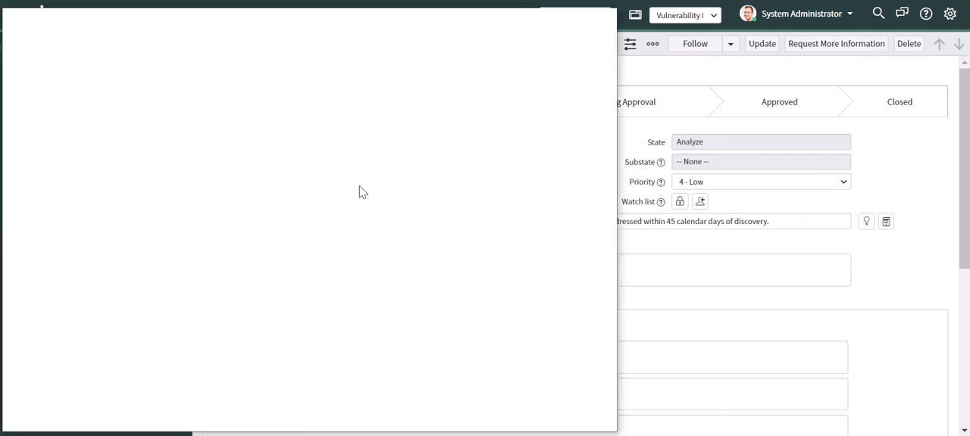
pyautogui.click(86, 180)
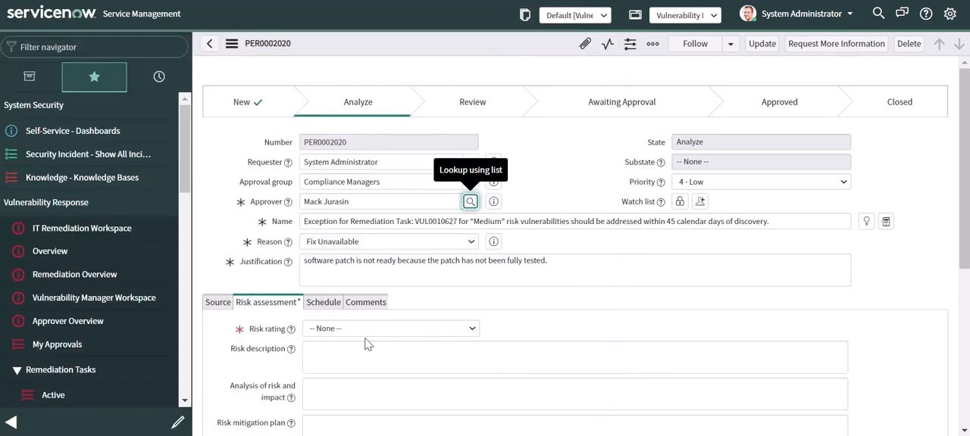
pyautogui.scroll(-2, 369, 343)
pyautogui.click(321, 180)
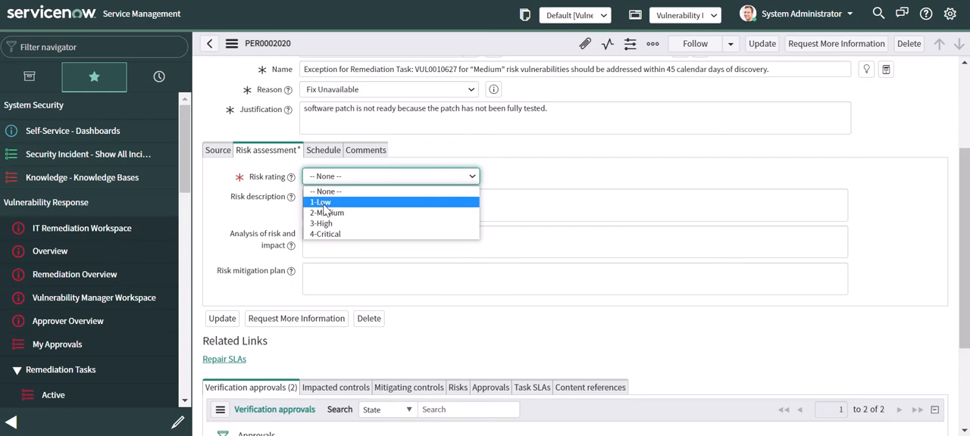
pyautogui.click(324, 213)
pyautogui.scroll(2, 244, 232)
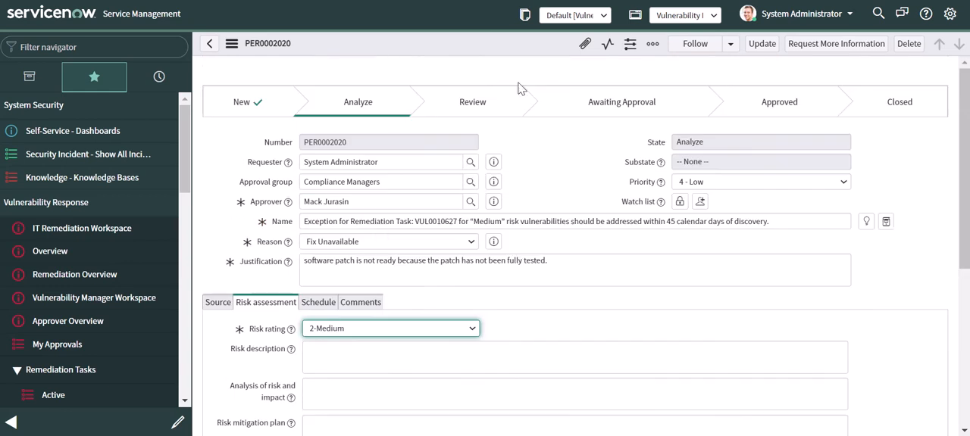
pyautogui.rightClick(527, 46)
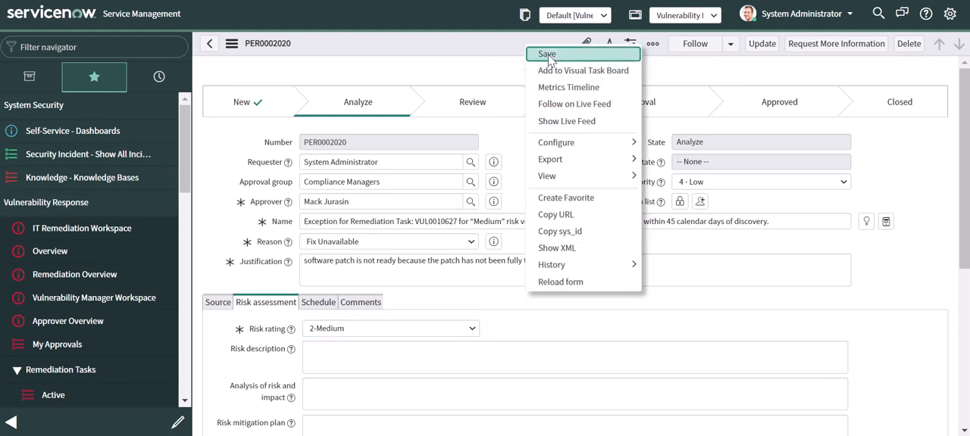
pyautogui.click(546, 54)
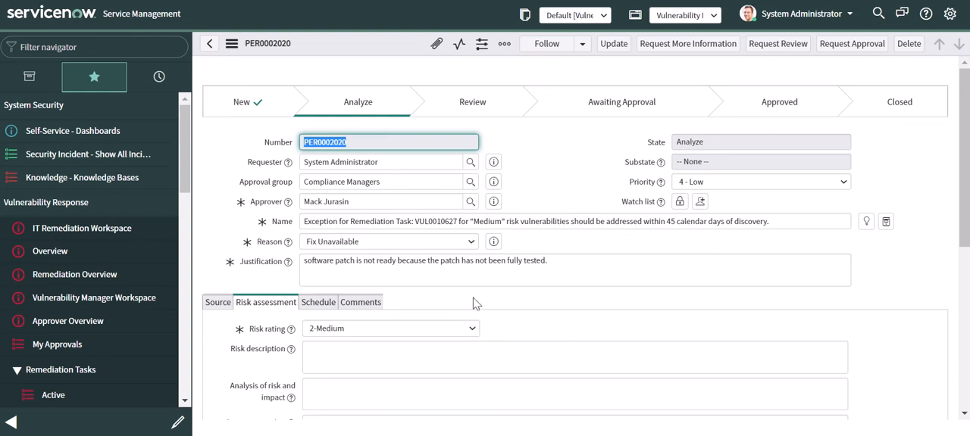
# - Add the WINSV-ATL-8745 and WINSV-SD-3231 controls to the policy exception as impacted controls
pyautogui.click(358, 302)
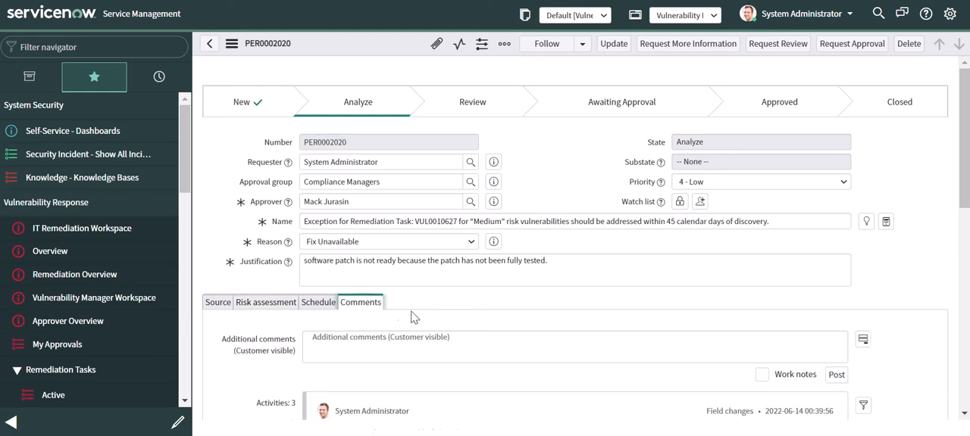
pyautogui.click(391, 354)
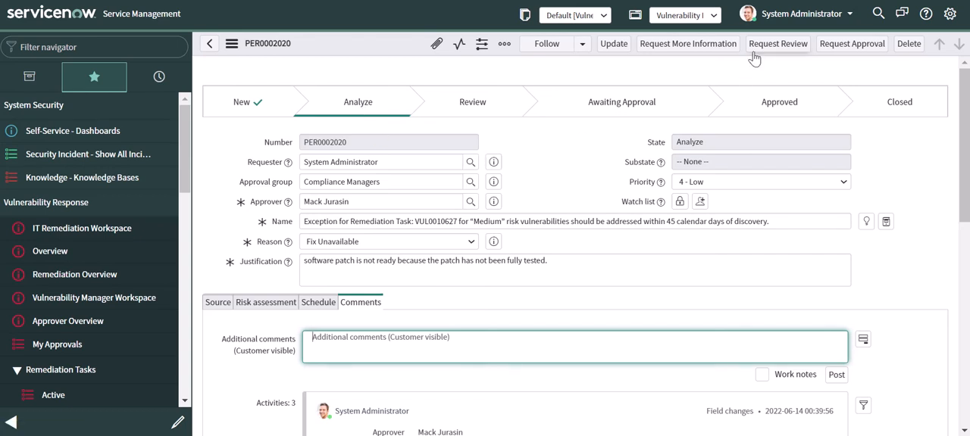
pyautogui.scroll(-8, 455, 190)
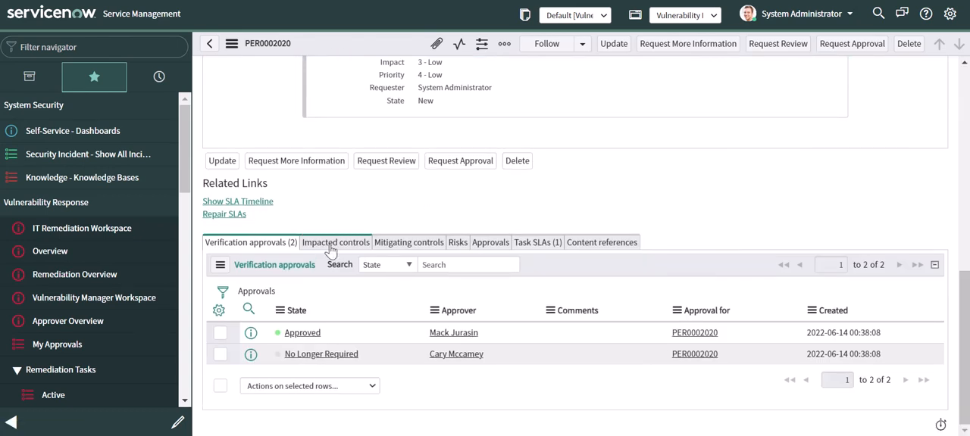
pyautogui.click(331, 244)
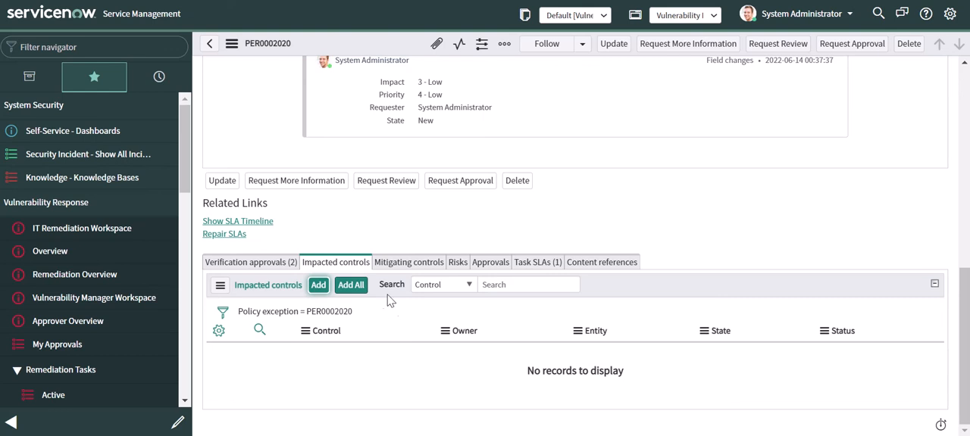
pyautogui.click(319, 286)
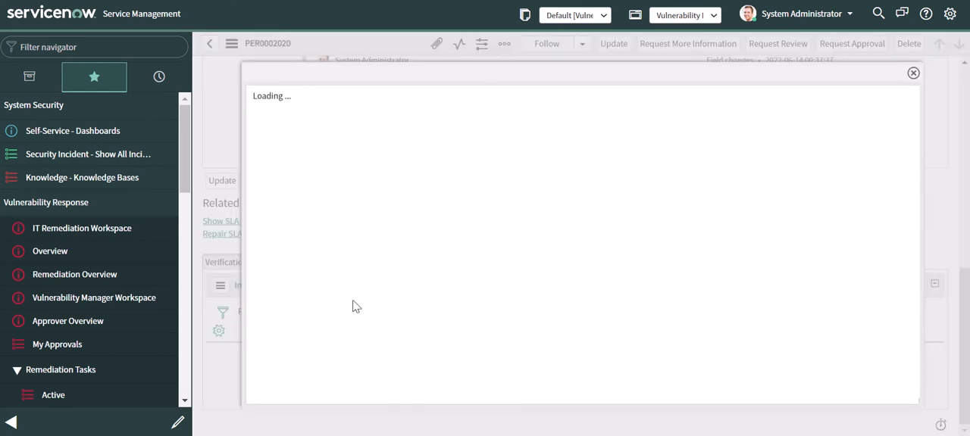
pyautogui.click(260, 236)
pyautogui.click(259, 270)
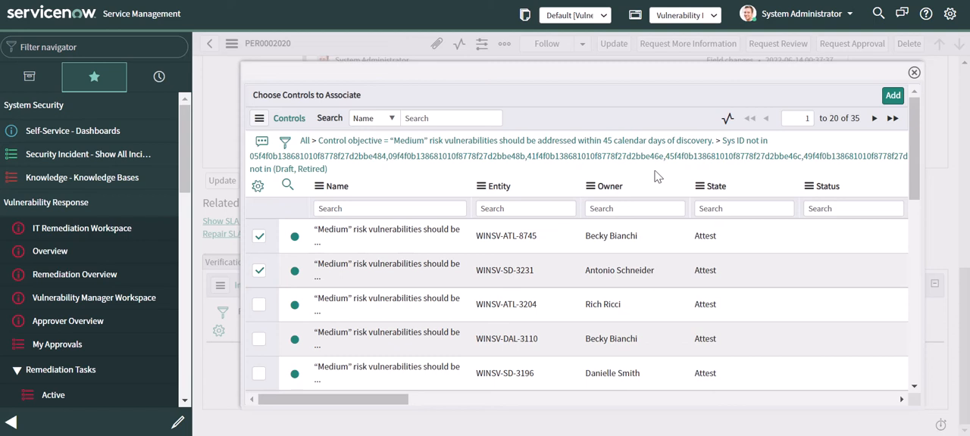
pyautogui.click(893, 97)
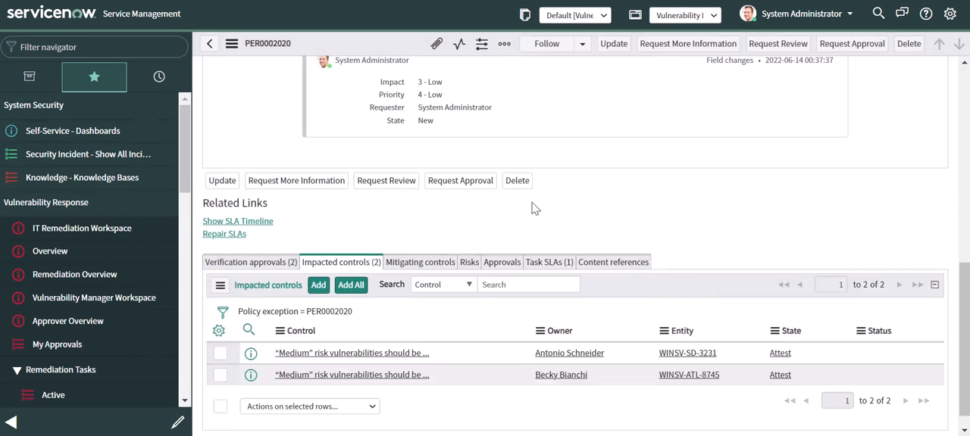
# - Reload the policy exception record and request its review
pyautogui.scroll(10, 602, 233)
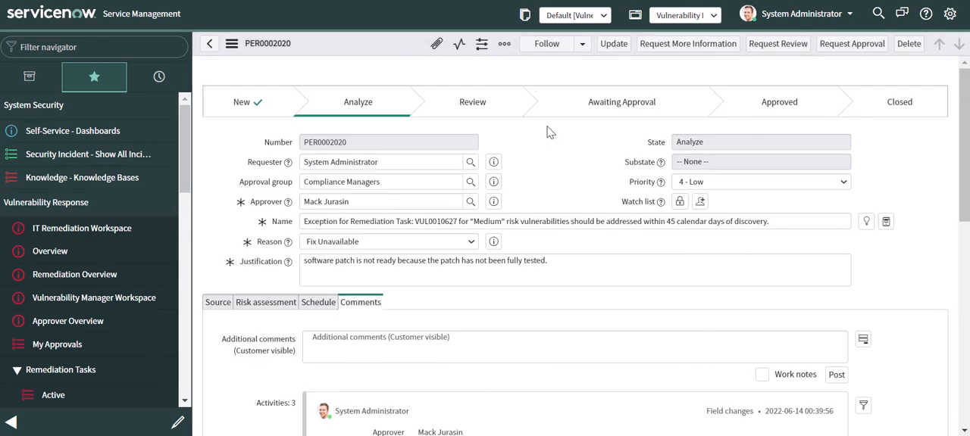
pyautogui.rightClick(521, 71)
pyautogui.click(561, 117)
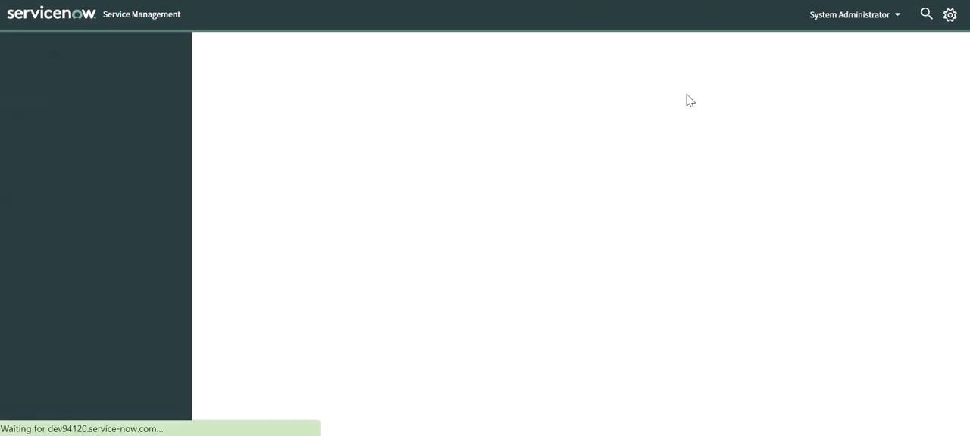
pyautogui.click(775, 48)
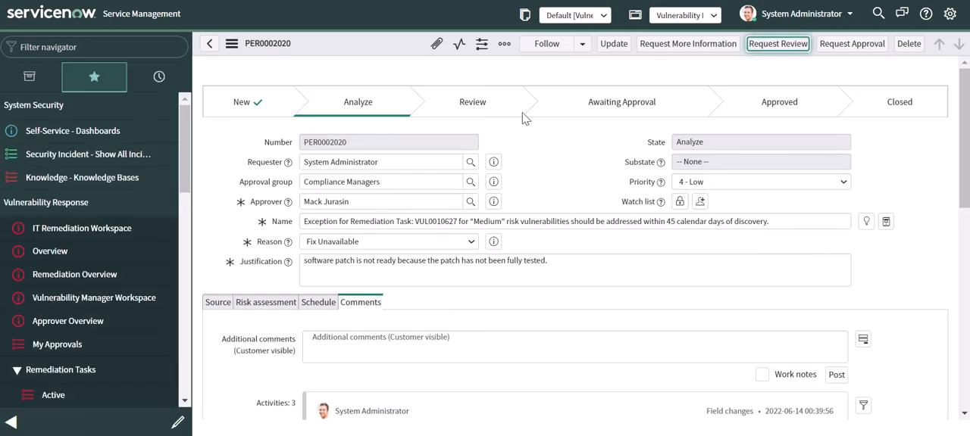
pyautogui.click(774, 44)
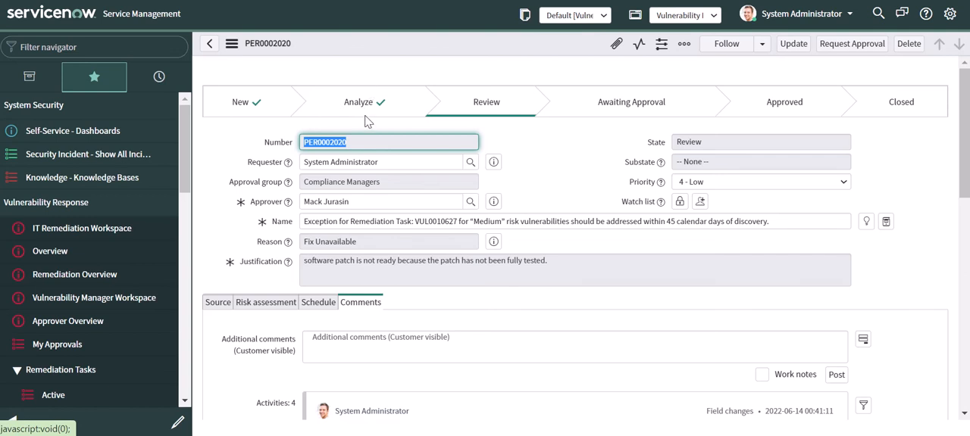
# - Check the verification approvals of the policy exception and request its approval
pyautogui.scroll(-10, 499, 251)
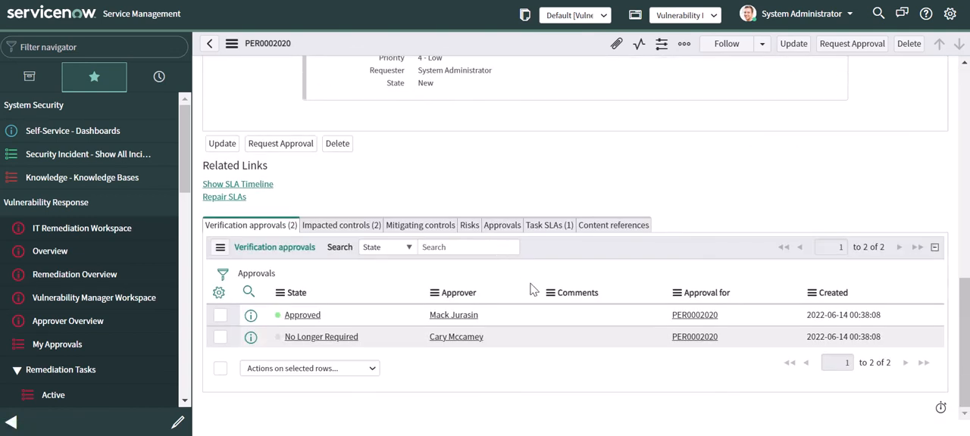
pyautogui.scroll(10, 546, 331)
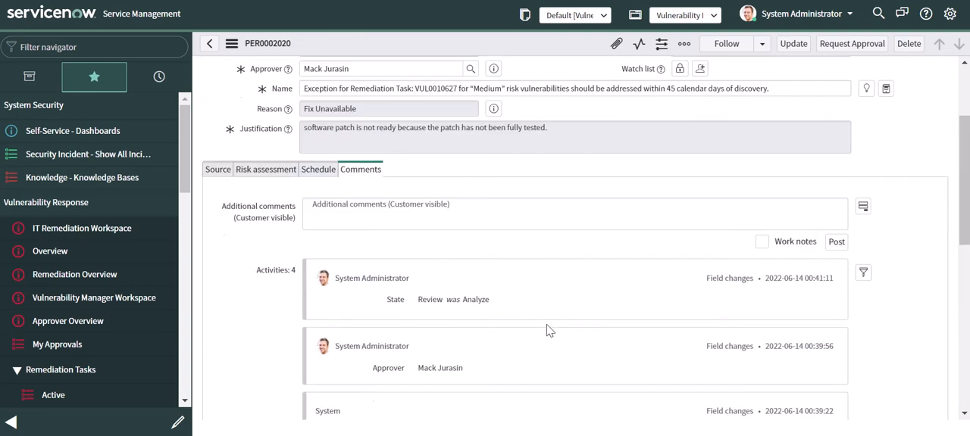
pyautogui.click(852, 43)
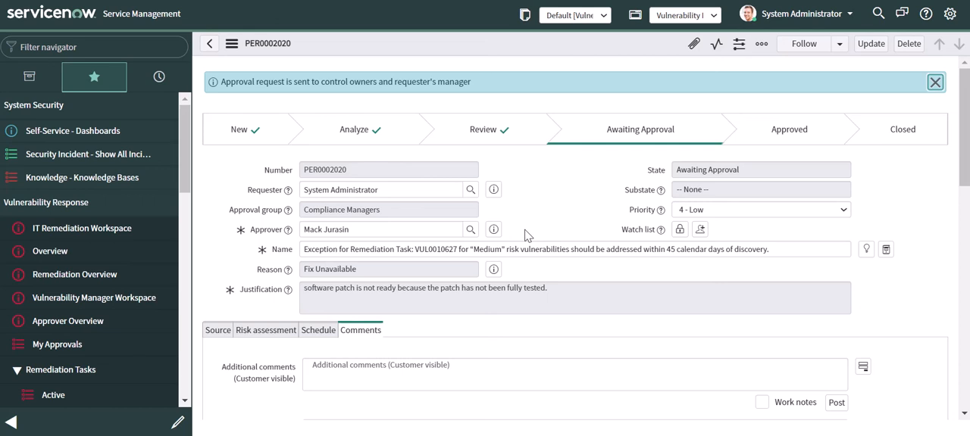
# - Review the impacted controls and their owners, reload the record, and show the policy exception's approvals
pyautogui.scroll(-15, 532, 238)
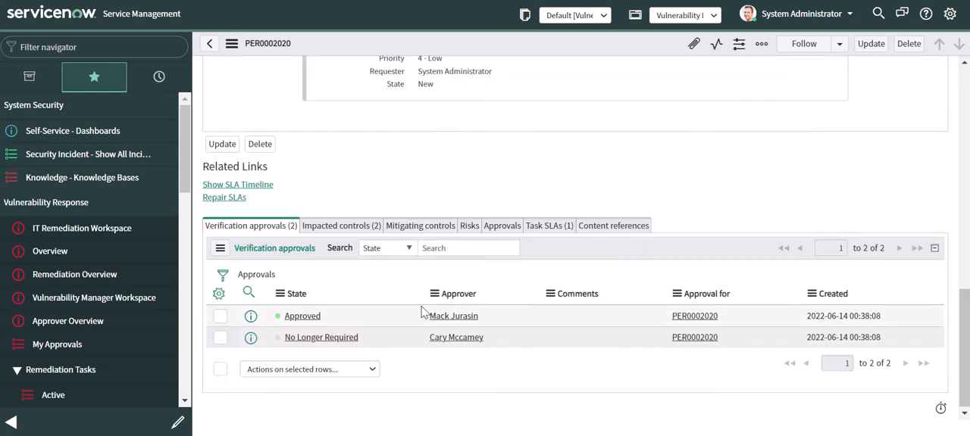
pyautogui.click(341, 228)
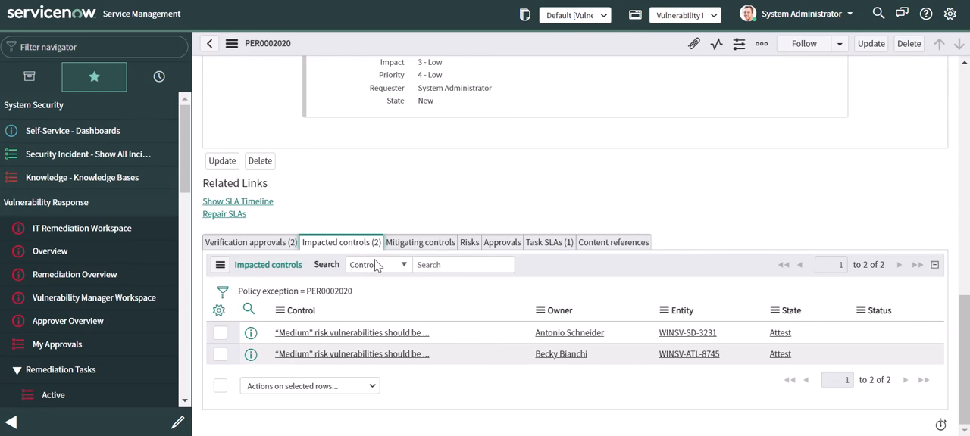
pyautogui.scroll(5, 433, 327)
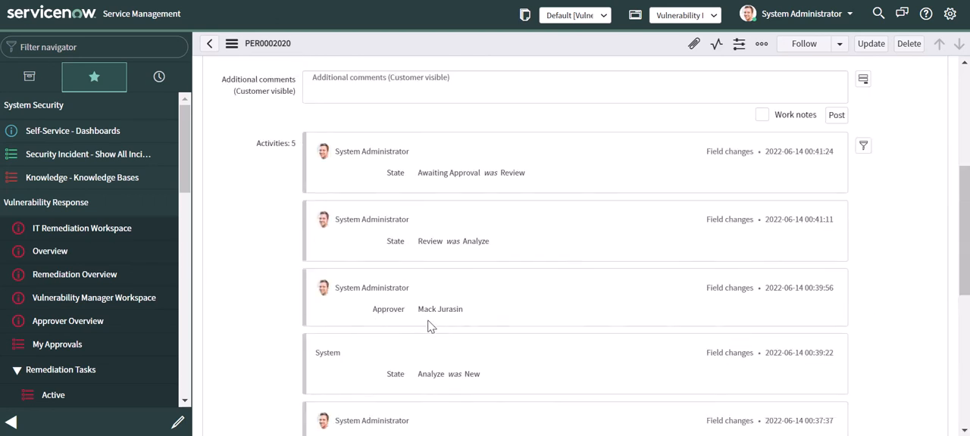
pyautogui.scroll(-5, 432, 328)
pyautogui.rightClick(494, 206)
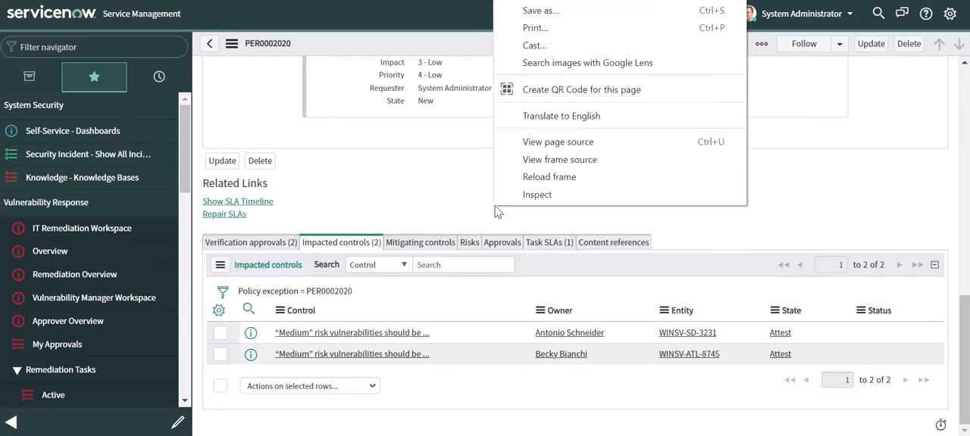
pyautogui.click(533, 1)
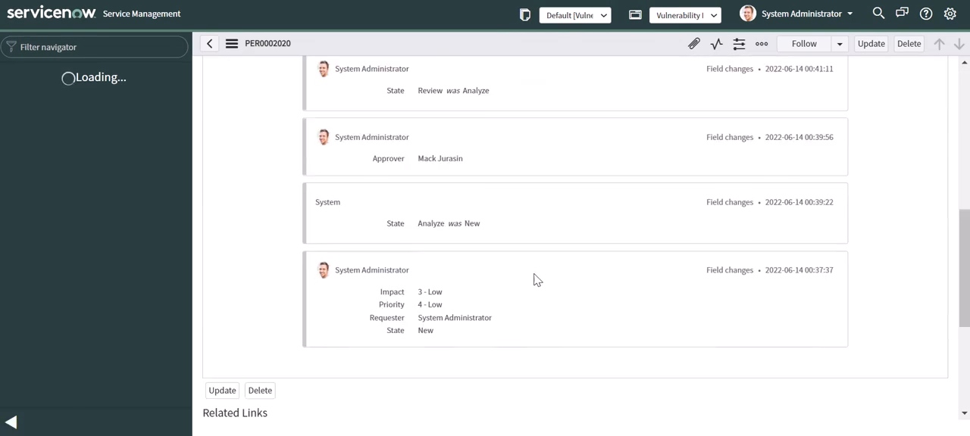
pyautogui.click(506, 248)
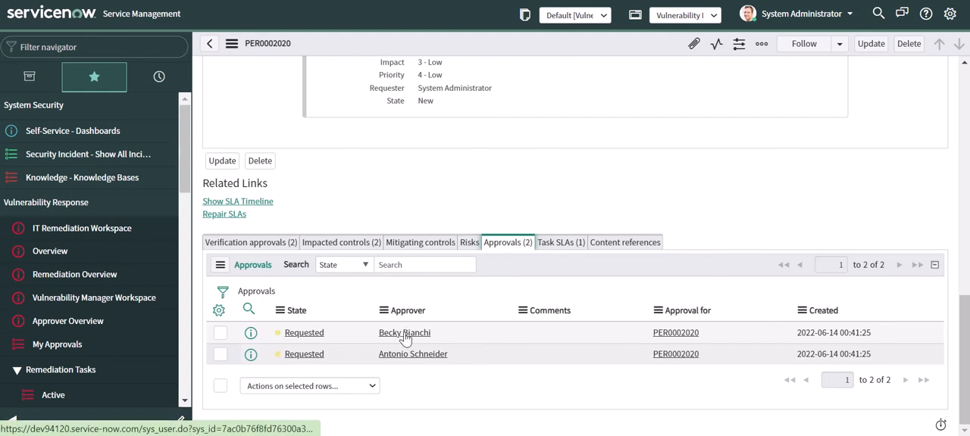
# - Set the state of the first requested approval on the policy exception to Approved
pyautogui.click(338, 335)
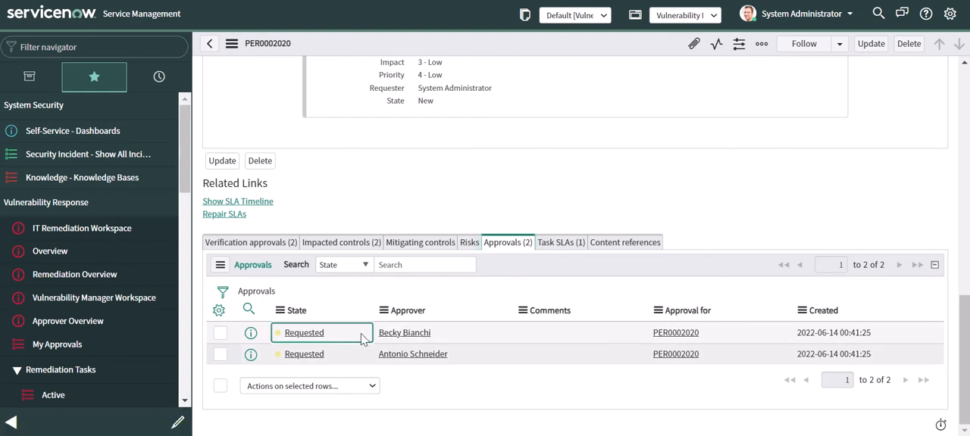
pyautogui.doubleClick(365, 337)
pyautogui.click(385, 336)
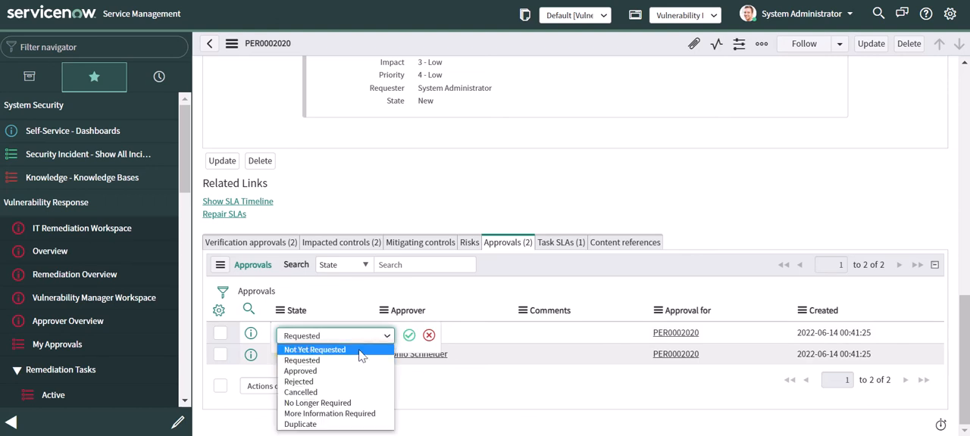
pyautogui.click(349, 372)
pyautogui.click(409, 336)
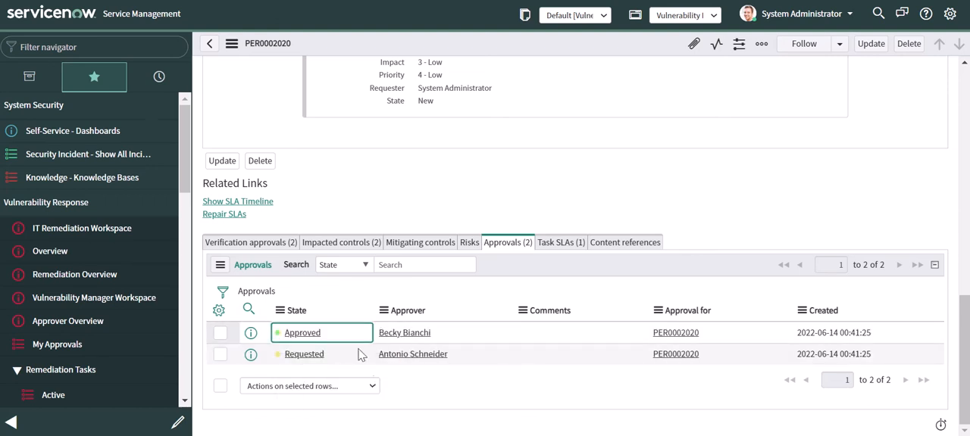
# - Set the state of the second requested approval on the policy exception to Approved
pyautogui.click(366, 356)
pyautogui.click(368, 357)
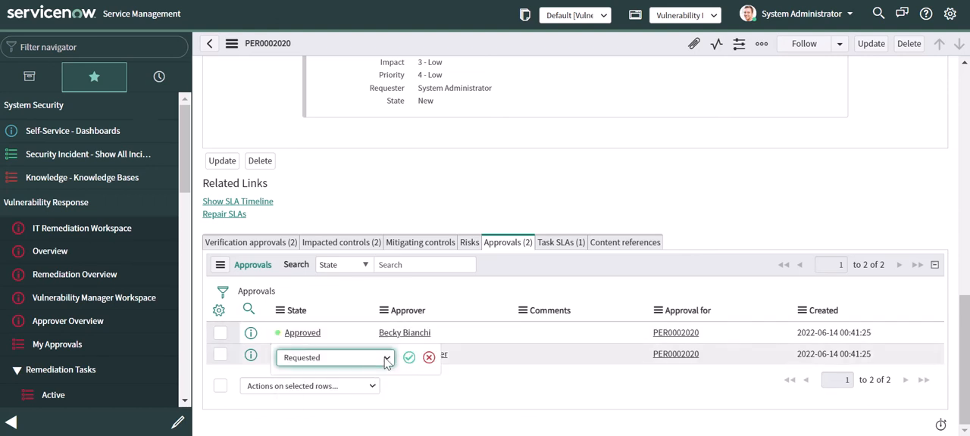
pyautogui.click(375, 359)
pyautogui.click(307, 291)
pyautogui.click(409, 357)
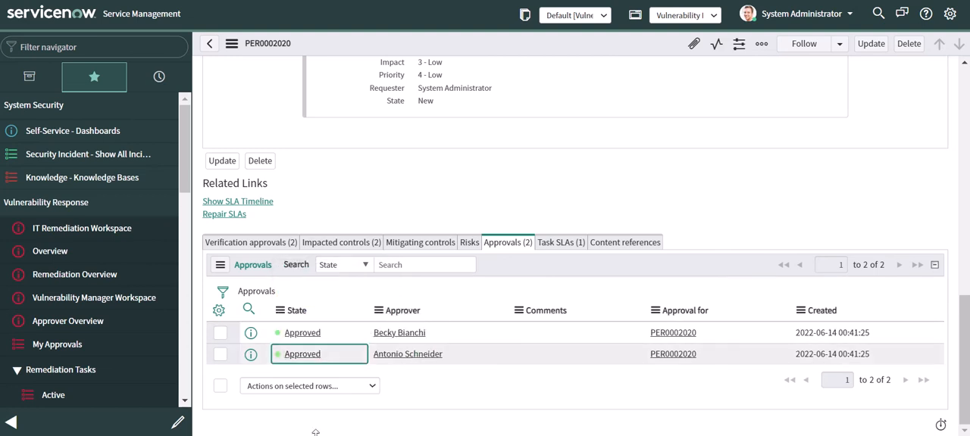
# - Check the policy exception's state and update the record to return to the remediation task
pyautogui.scroll(2, 575, 246)
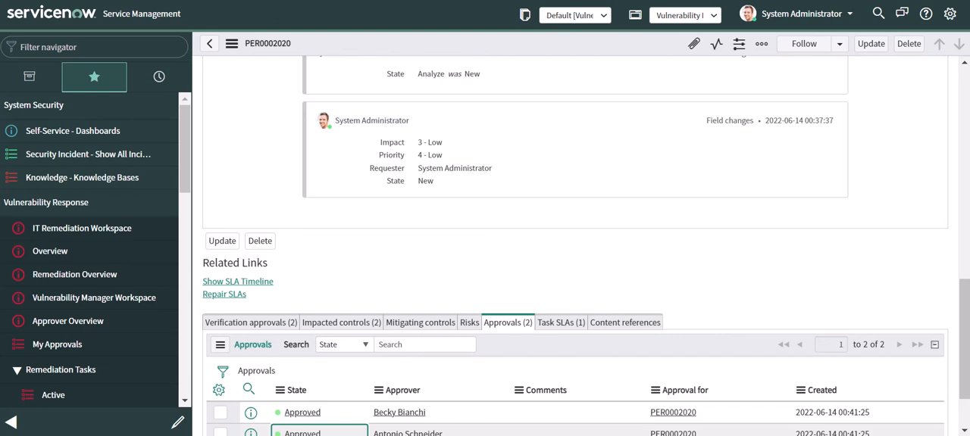
pyautogui.scroll(10, 639, 298)
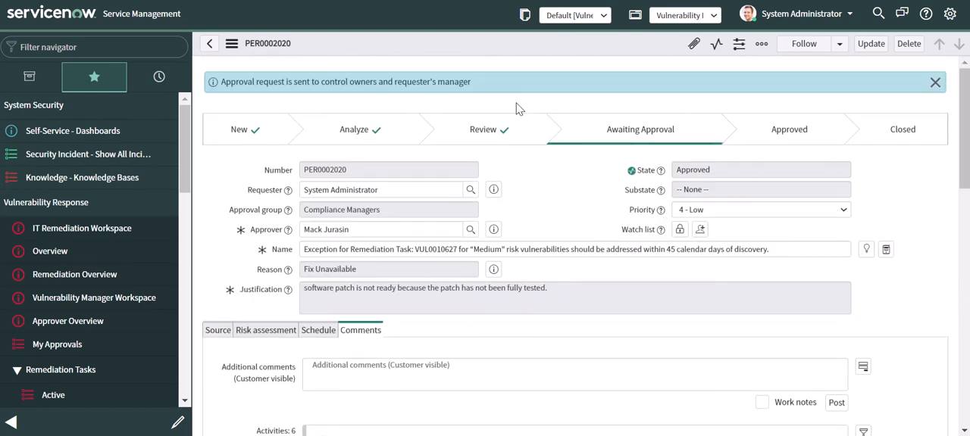
pyautogui.click(871, 44)
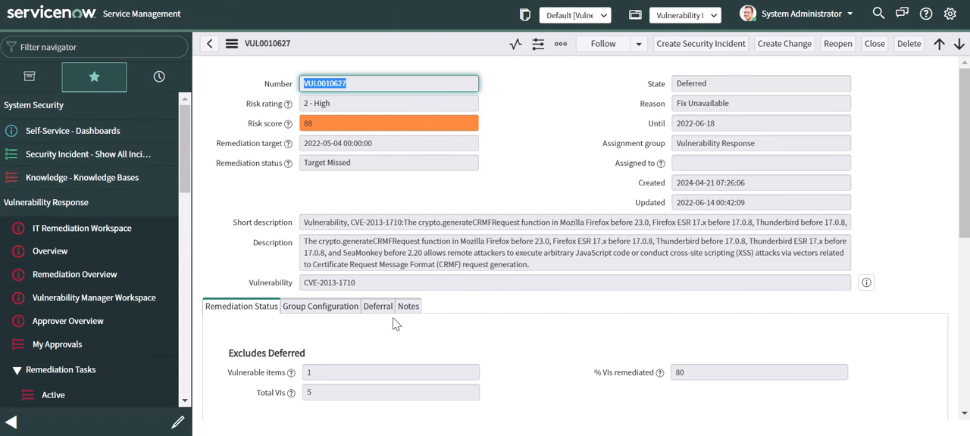
# - Examine the details of remediation task VUL0010627 and open its related policy exception PER0002020
pyautogui.scroll(-5, 393, 327)
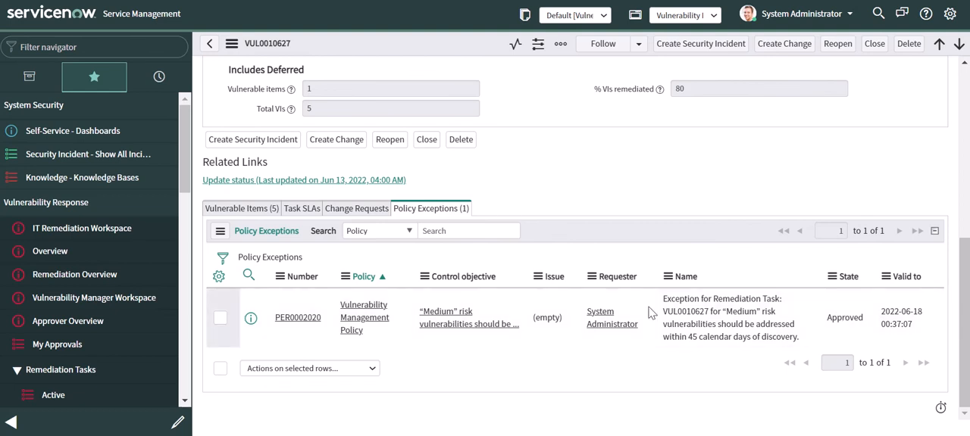
pyautogui.scroll(5, 668, 318)
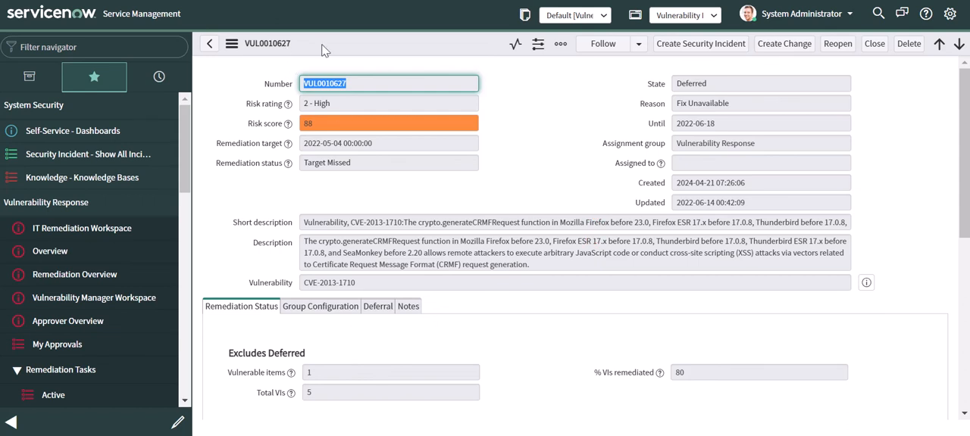
pyautogui.scroll(-5, 416, 179)
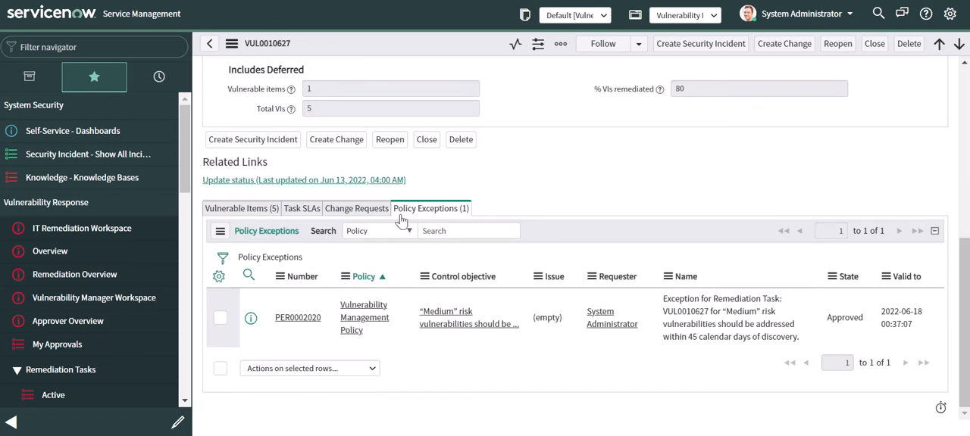
pyautogui.click(307, 321)
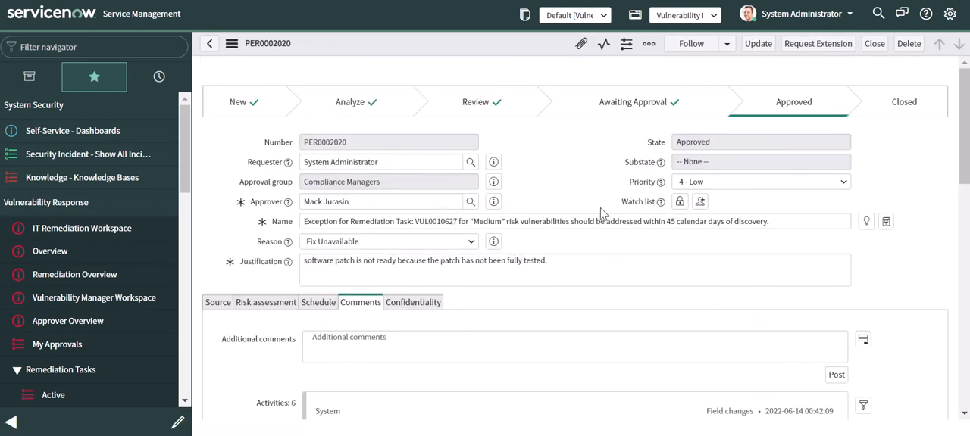
# - Examine the policy exception's workflow stages, approver and related approvals
pyautogui.scroll(-10, 522, 292)
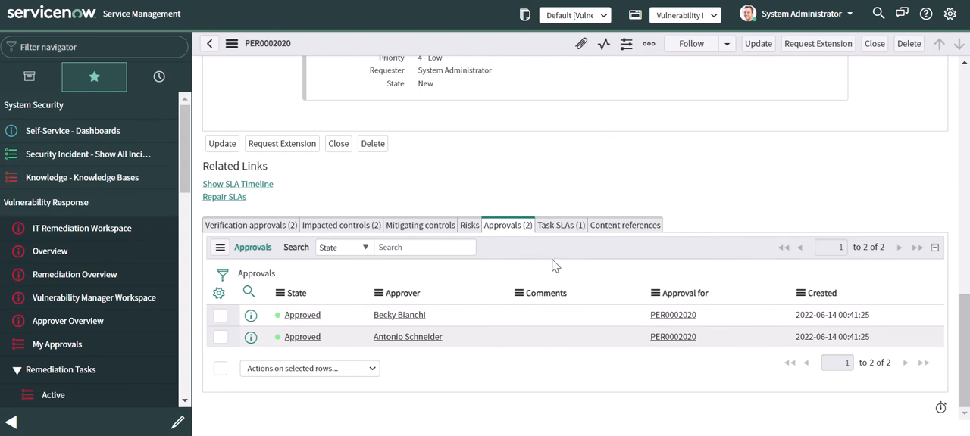
pyautogui.scroll(15, 385, 243)
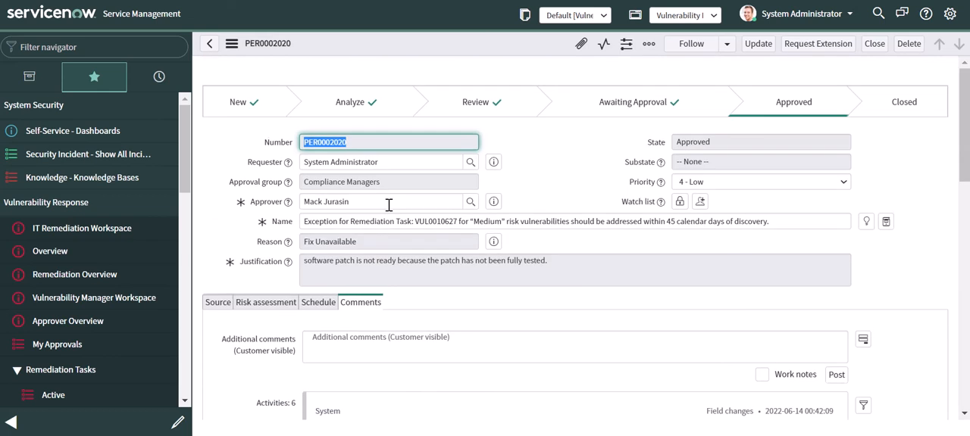
pyautogui.scroll(-15, 534, 242)
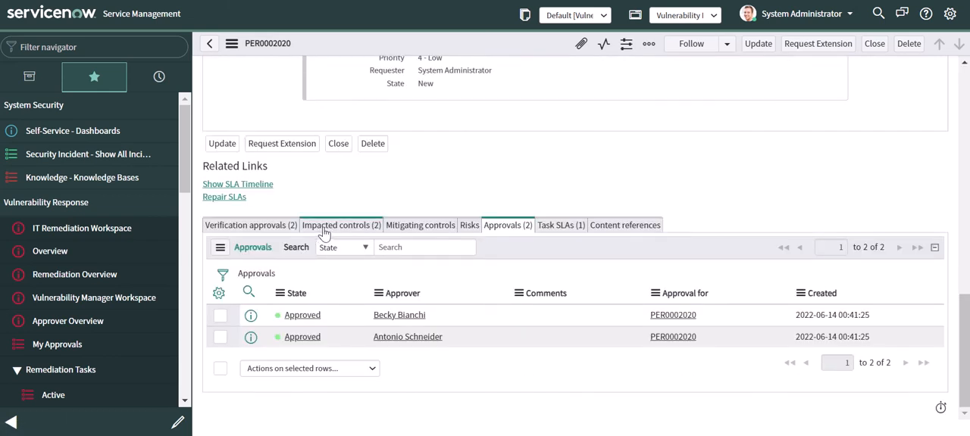
# - Open the policy exception's impacted control for entity WINSV-SD-3231 and submit it for review
pyautogui.click(324, 229)
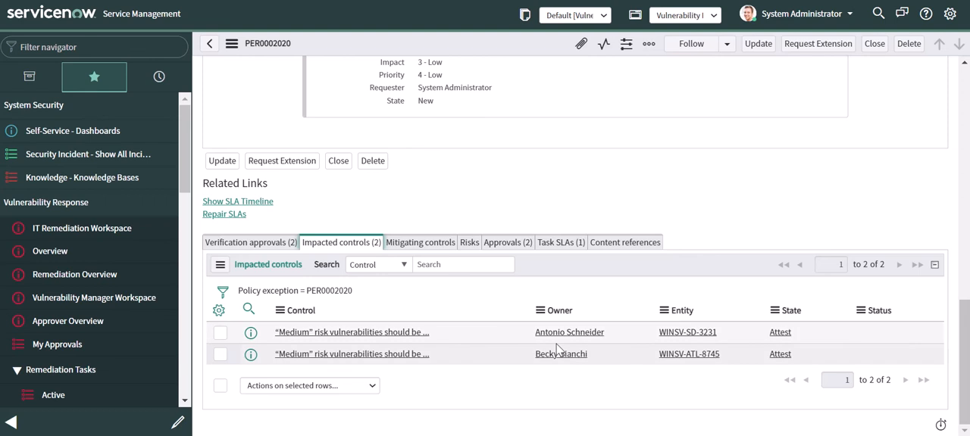
pyautogui.click(352, 333)
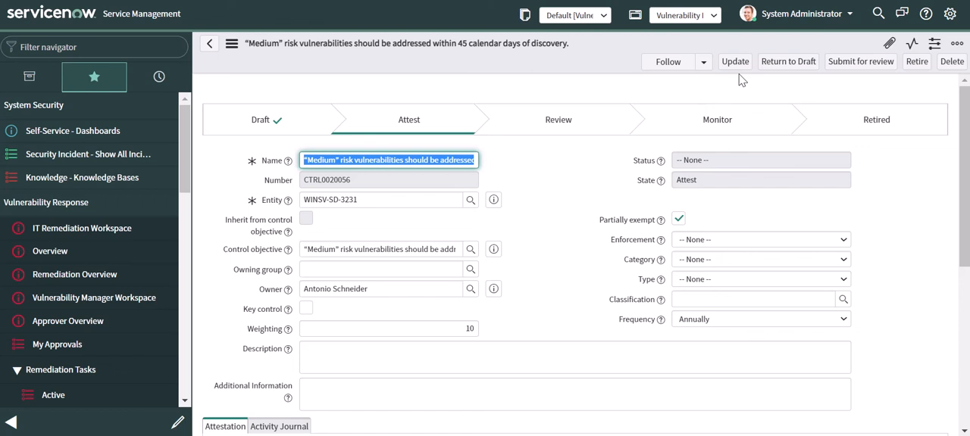
pyautogui.click(853, 63)
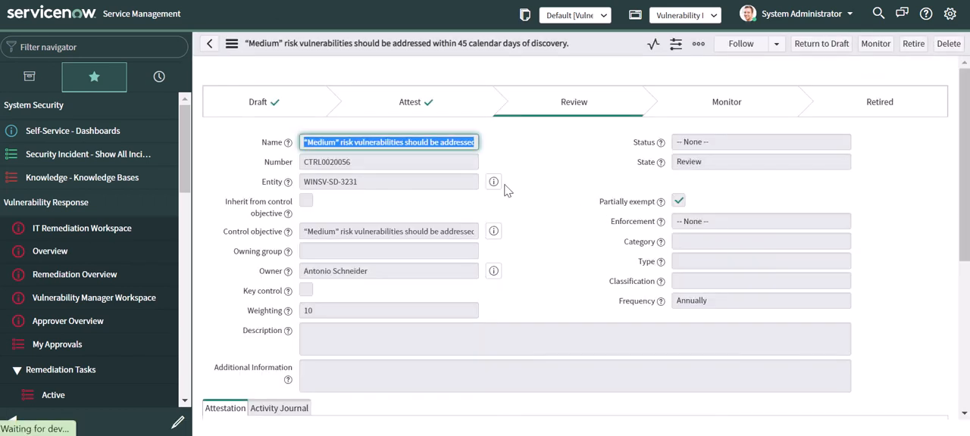
# - Add a risk to the control for WINSV-SD-3231, inheriting from the Change Management risk statement, and submit it
pyautogui.scroll(-5, 581, 143)
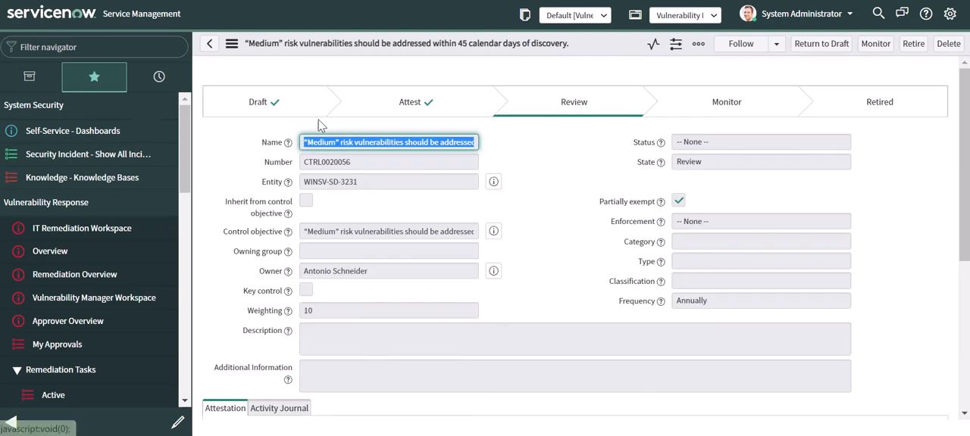
pyautogui.scroll(-5, 489, 220)
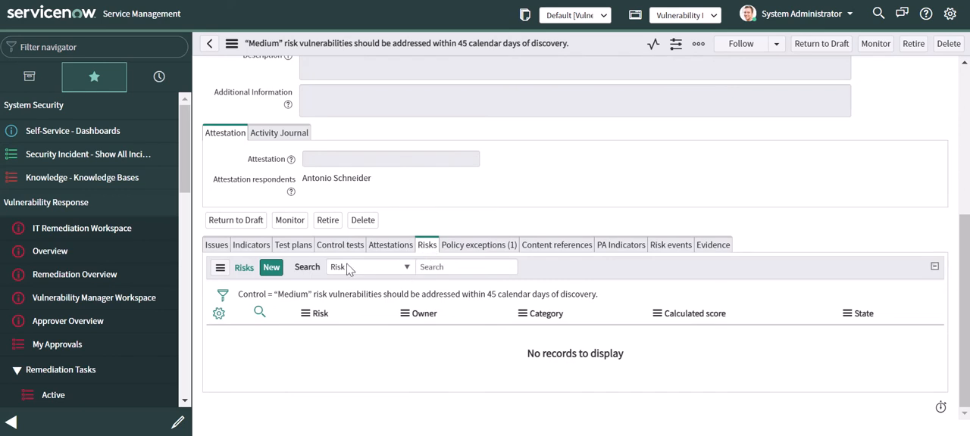
pyautogui.scroll(5, 491, 225)
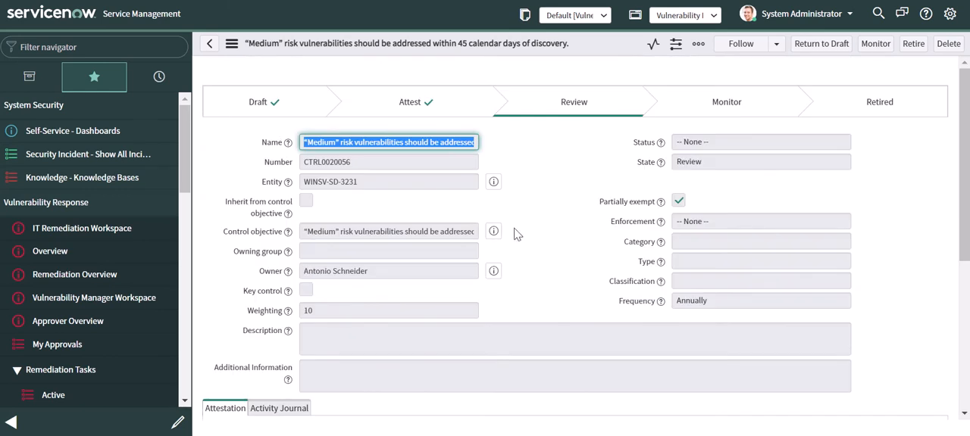
pyautogui.scroll(-4, 515, 236)
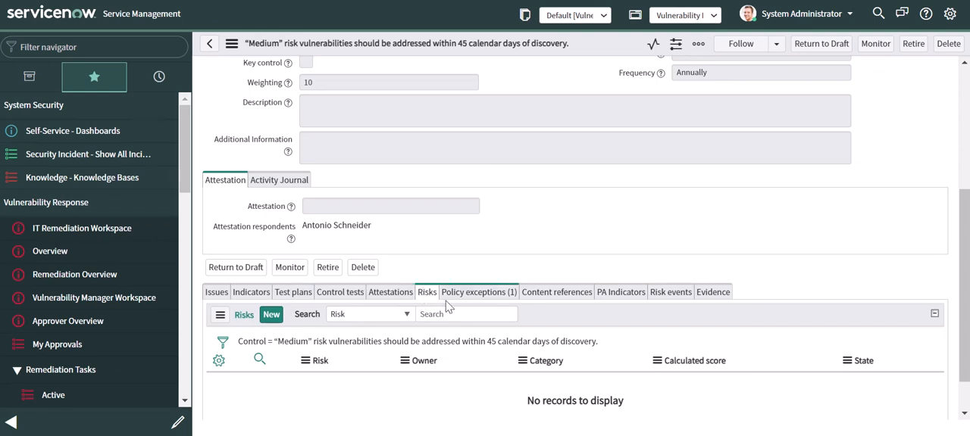
pyautogui.click(271, 317)
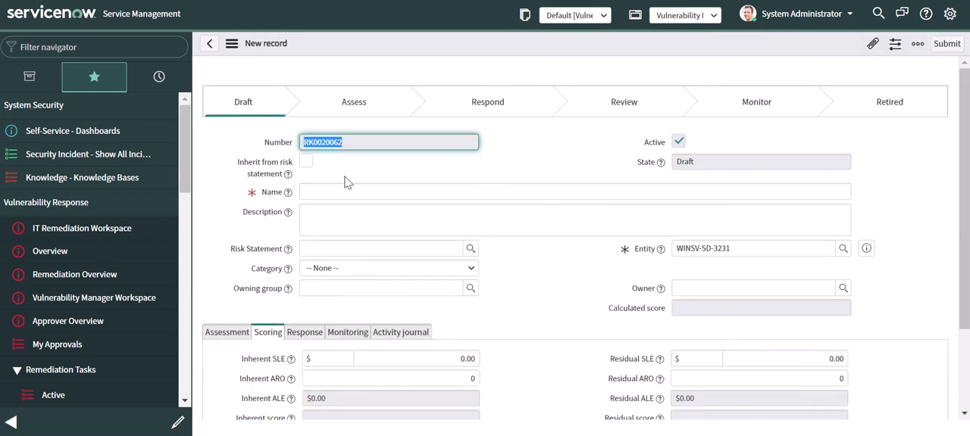
pyautogui.click(307, 162)
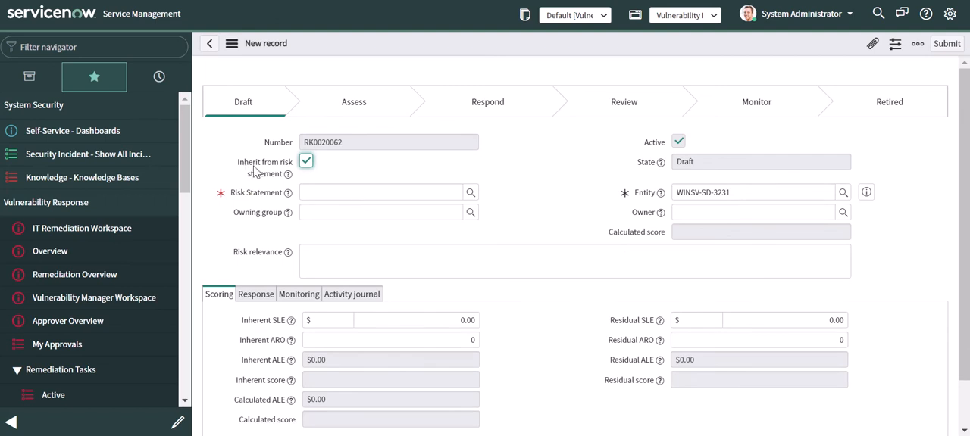
pyautogui.click(470, 193)
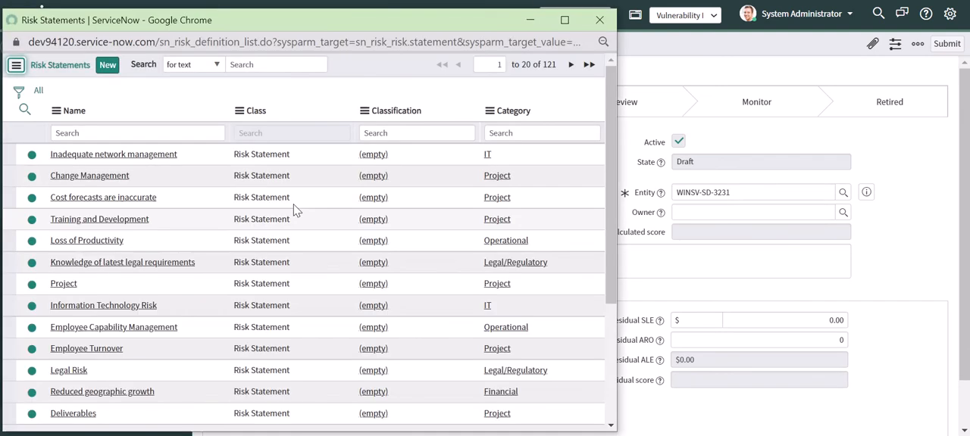
pyautogui.click(89, 174)
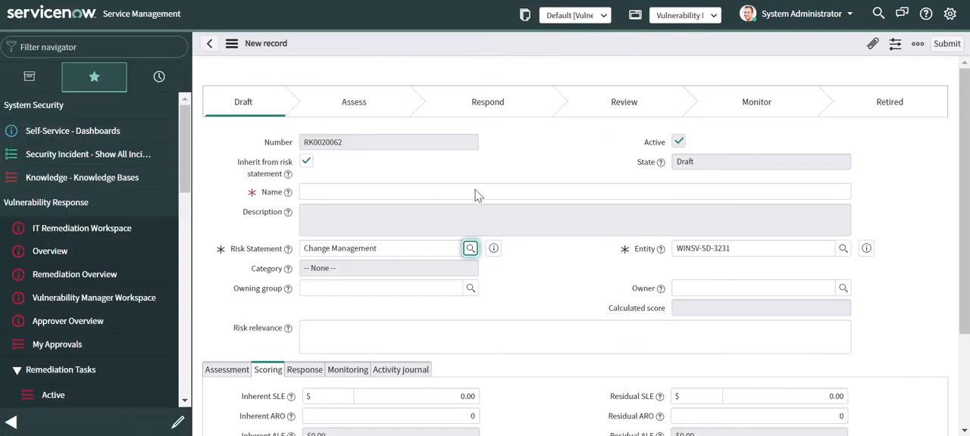
pyautogui.scroll(-3, 402, 241)
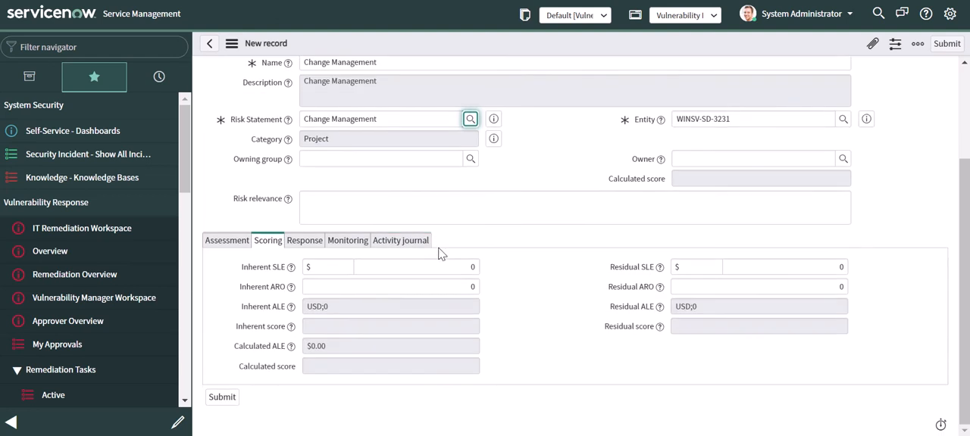
pyautogui.scroll(3, 485, 244)
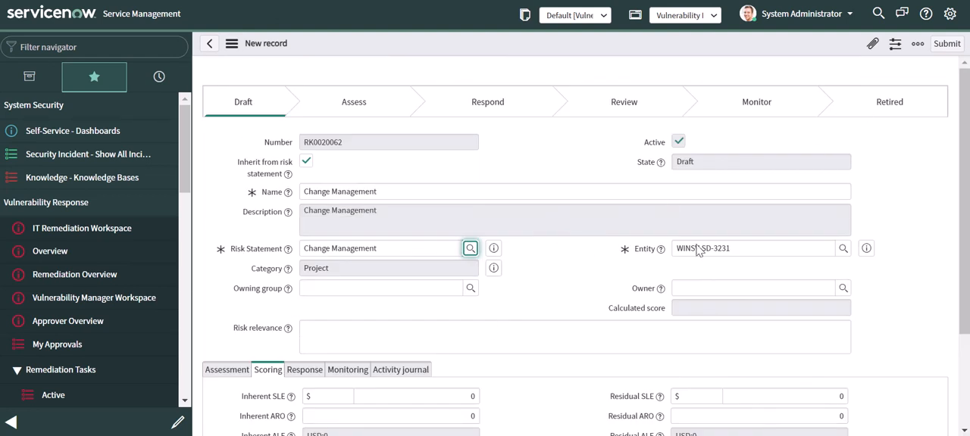
pyautogui.click(946, 43)
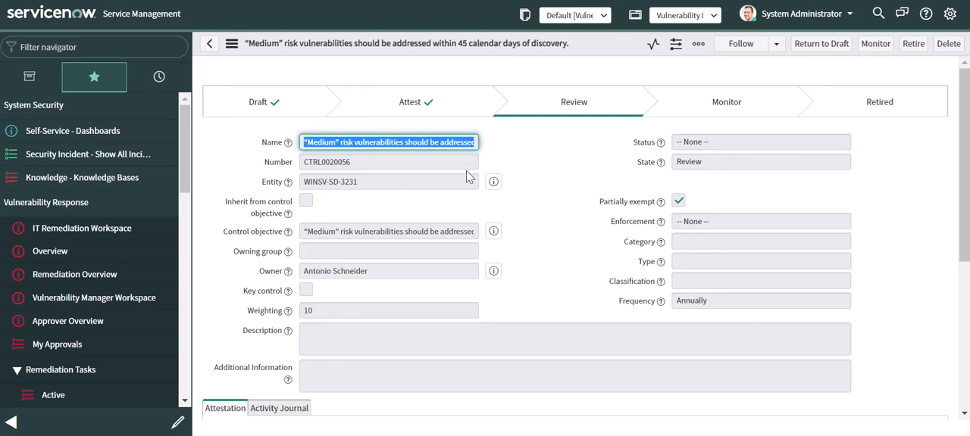
# - Check the control's related risk, move the control to the Monitor state and return to the policy exception
pyautogui.scroll(-3, 474, 197)
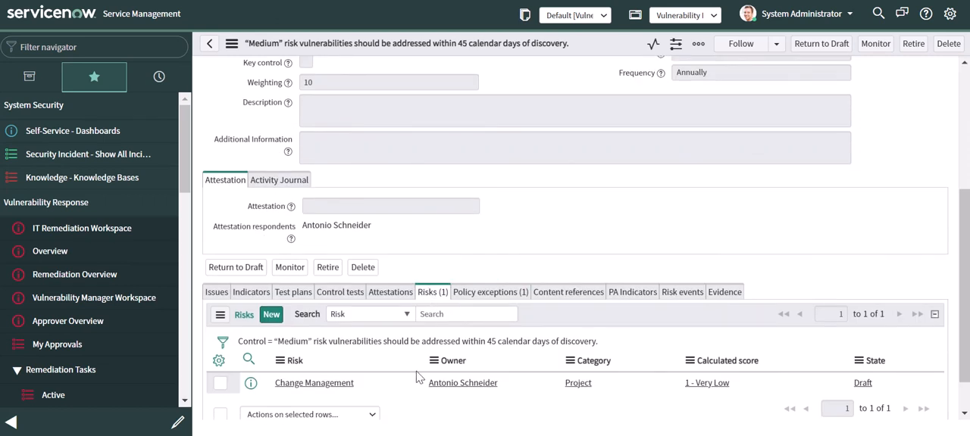
pyautogui.scroll(3, 351, 380)
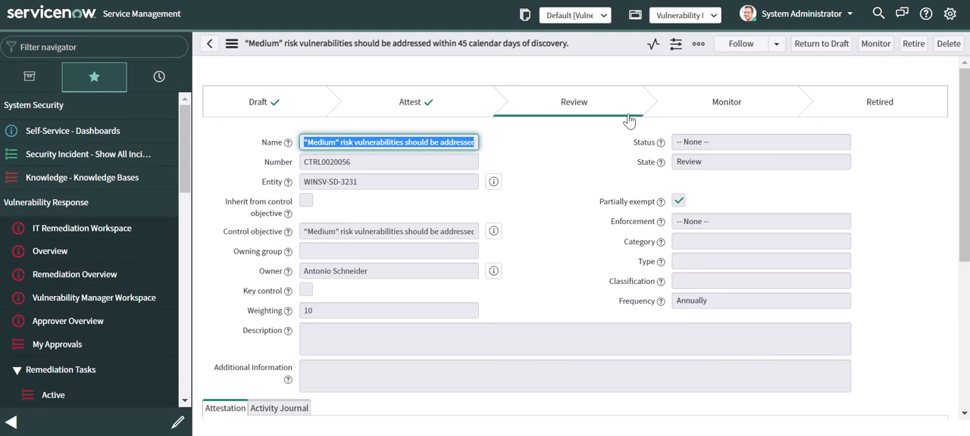
pyautogui.click(873, 46)
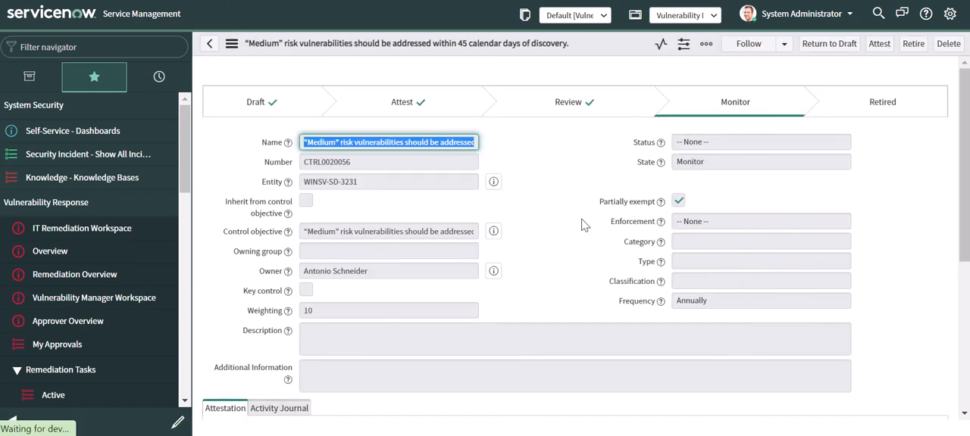
pyautogui.scroll(-5, 578, 250)
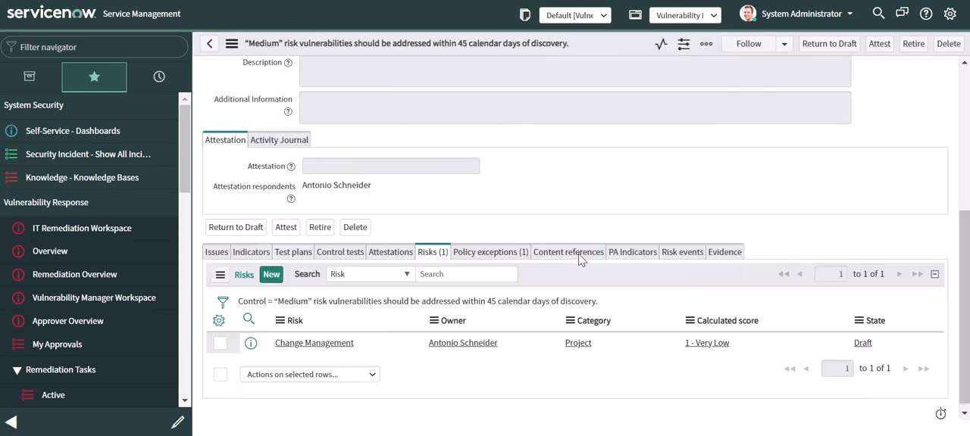
pyautogui.scroll(5, 574, 260)
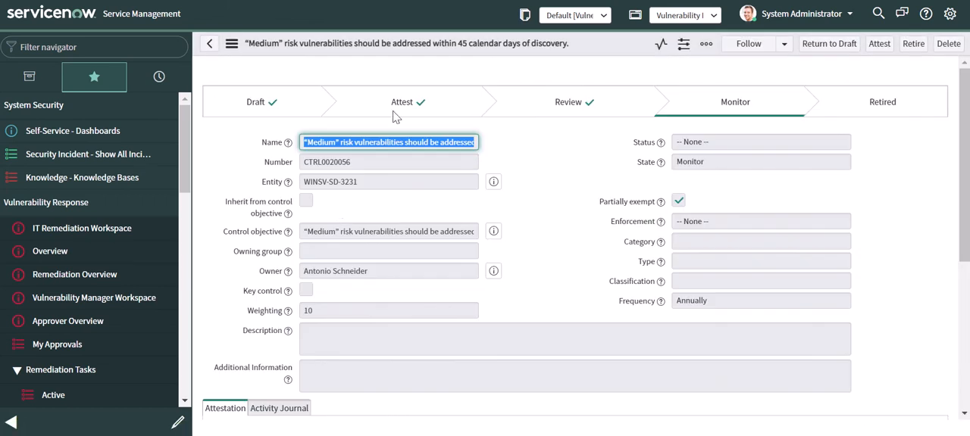
pyautogui.click(209, 45)
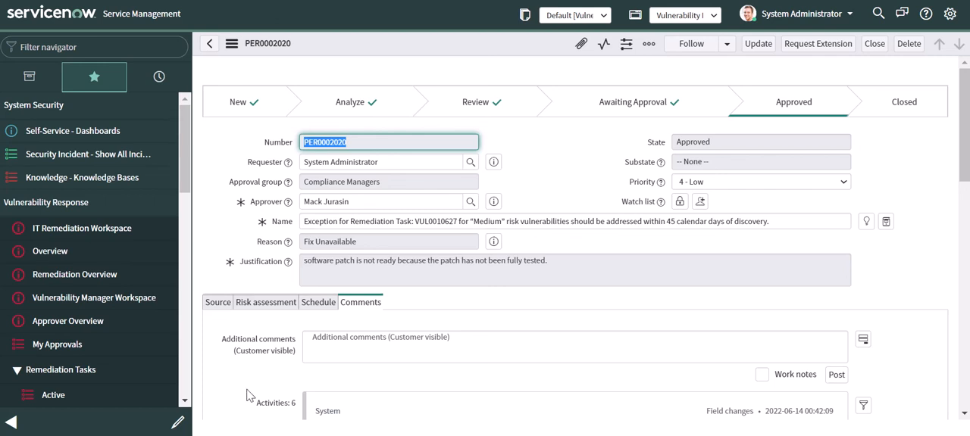
# - Review the policy exception's verification approvals, impacted control states and related risks
pyautogui.scroll(-10, 364, 296)
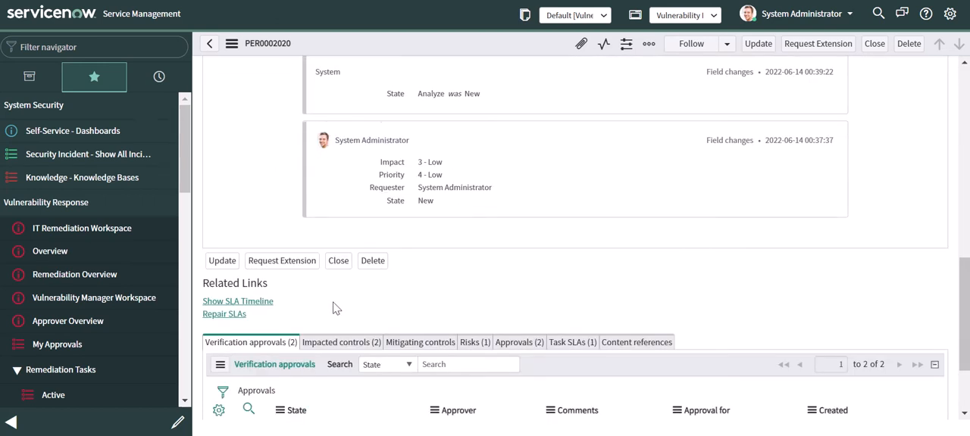
pyautogui.scroll(-2, 336, 308)
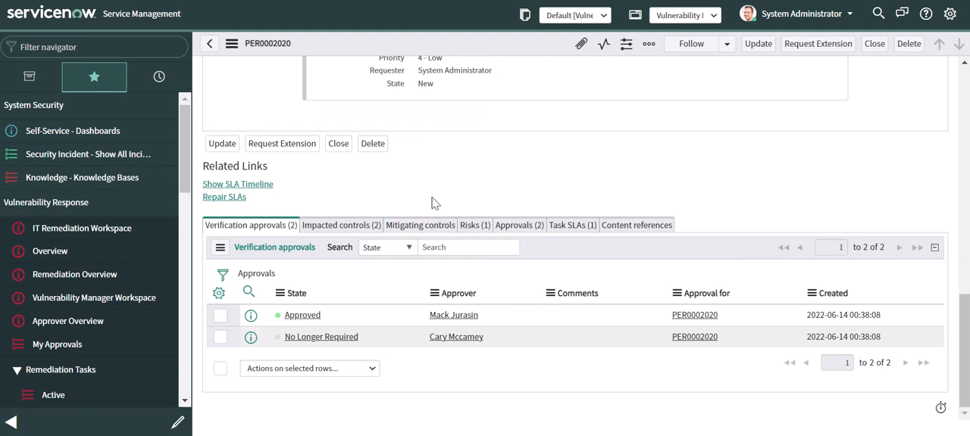
pyautogui.click(345, 225)
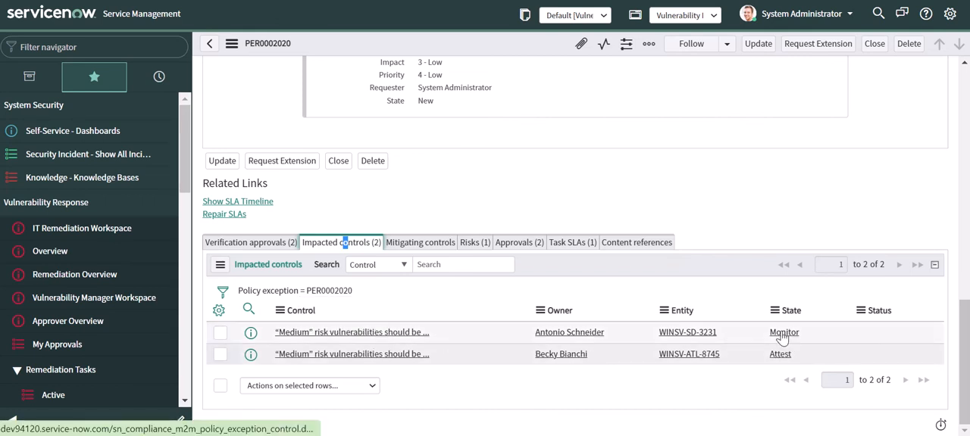
pyautogui.click(481, 244)
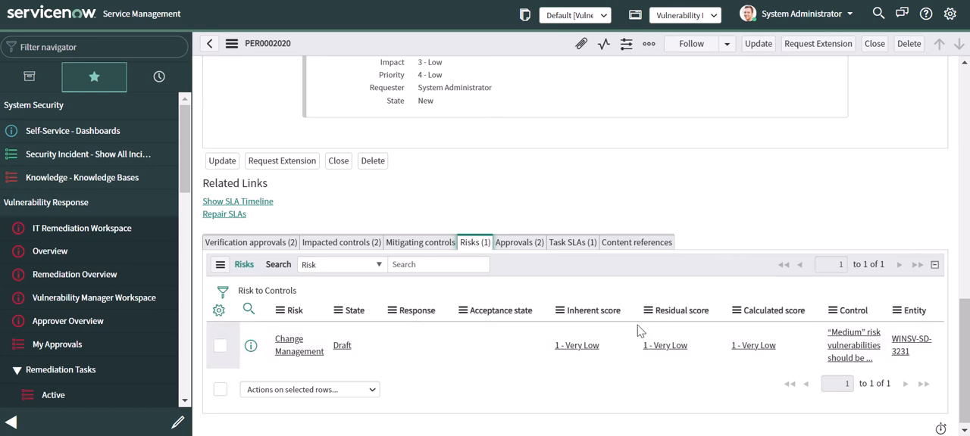
# - Open the Change Management risk linked to policy exception PER0002020 and check its number, state and workflow stages
pyautogui.click(303, 356)
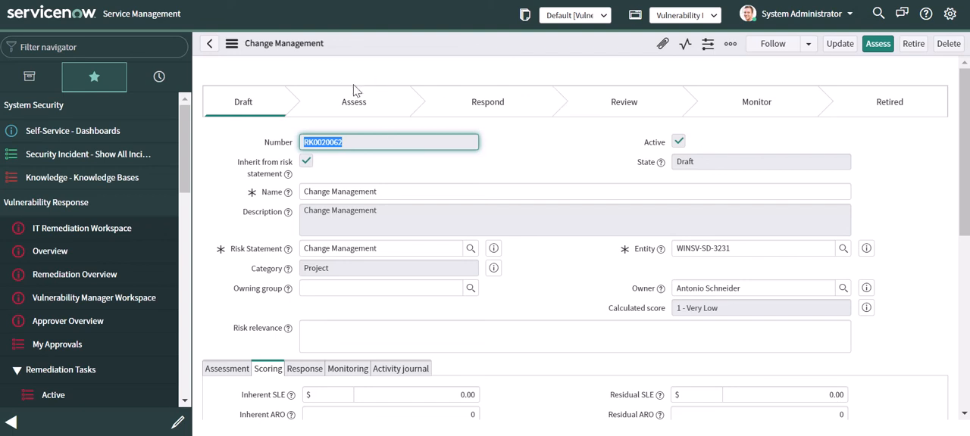
pyautogui.click(209, 43)
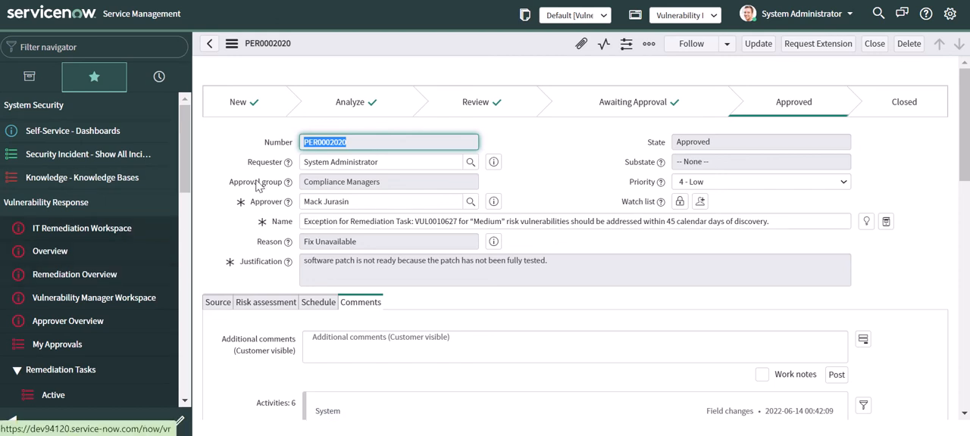
pyautogui.scroll(-15, 425, 318)
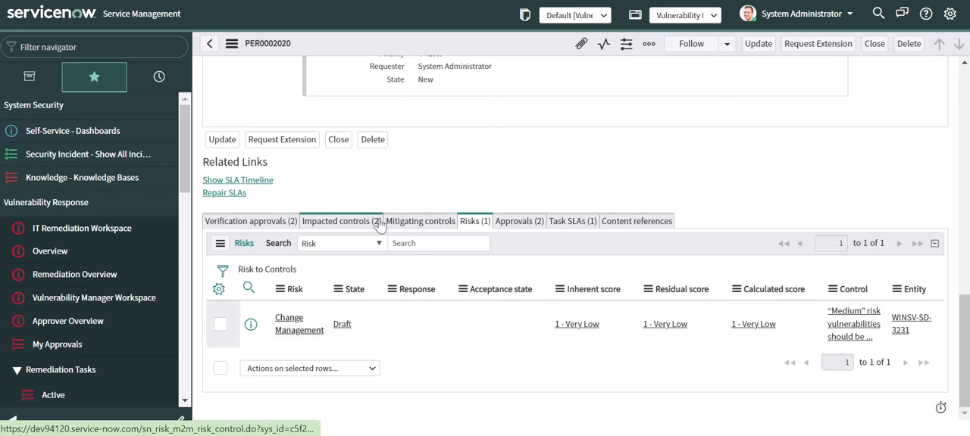
pyautogui.click(299, 325)
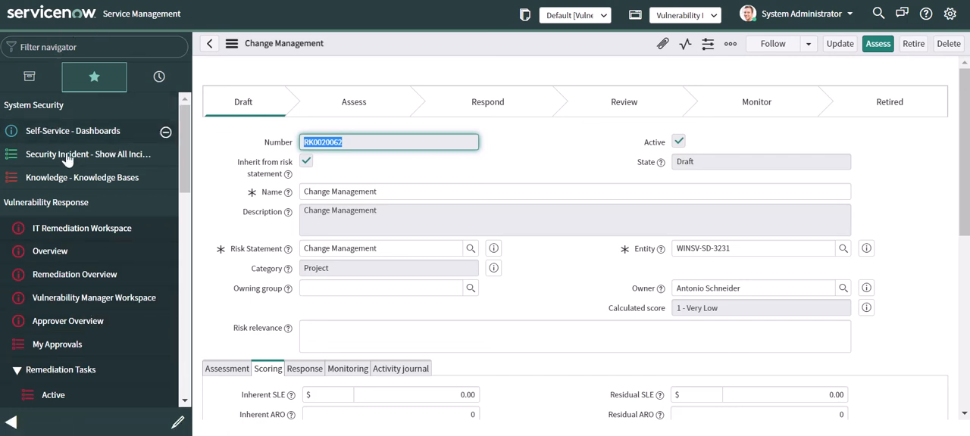
# - Search the navigator for "risk reg", open the Risk Register overview and switch to the Risk Overview dashboard
pyautogui.click(77, 47)
pyautogui.write('r')
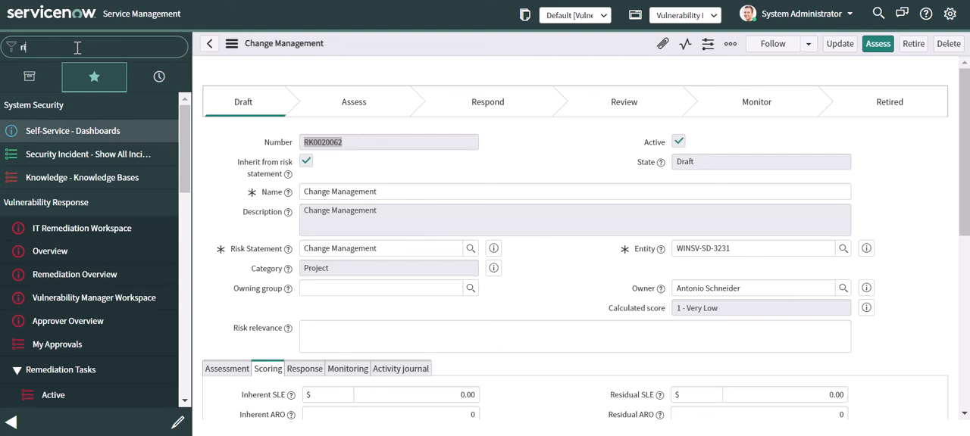
pyautogui.write('isk reg')
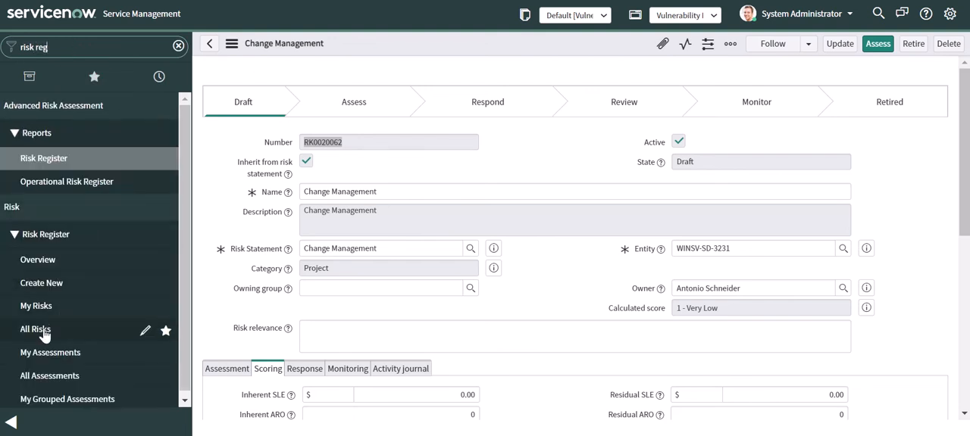
pyautogui.click(44, 262)
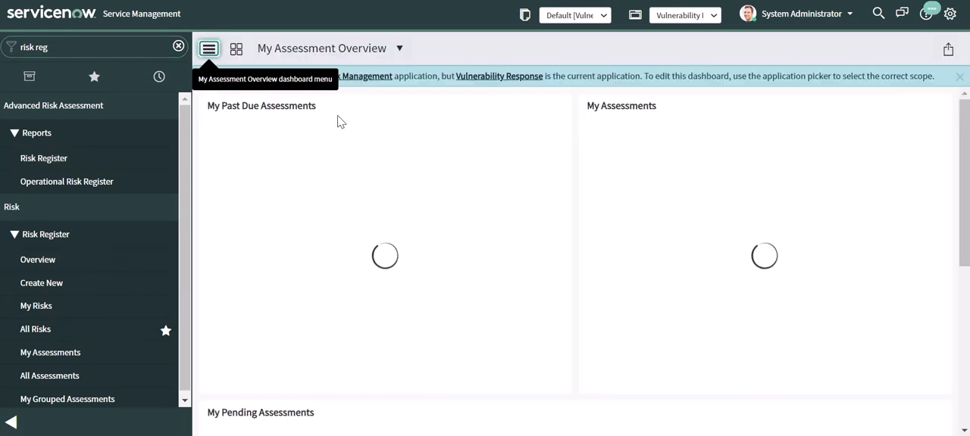
pyautogui.click(235, 50)
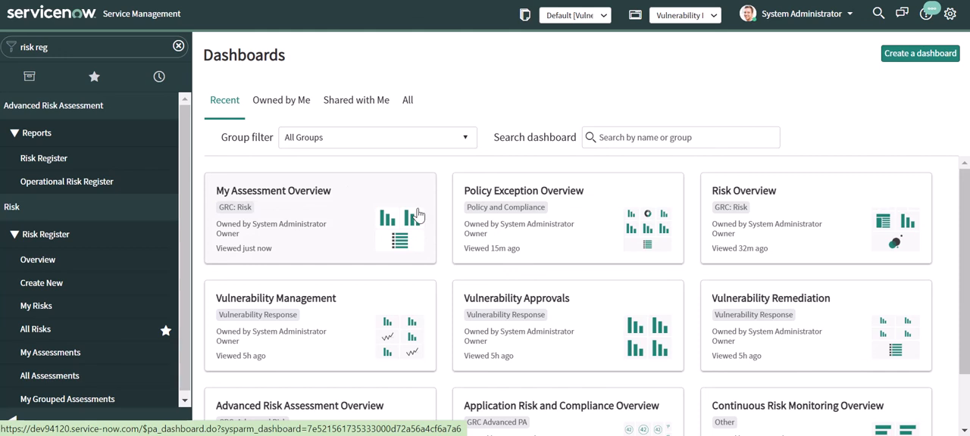
pyautogui.click(761, 229)
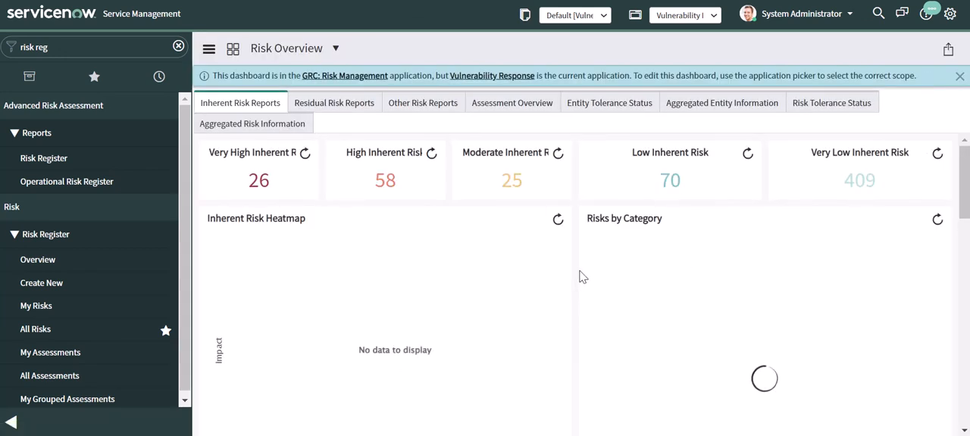
# - List the Project risks from the Risks by Category chart, filter by number *62 and open the Change Management risk
pyautogui.scroll(-3, 698, 299)
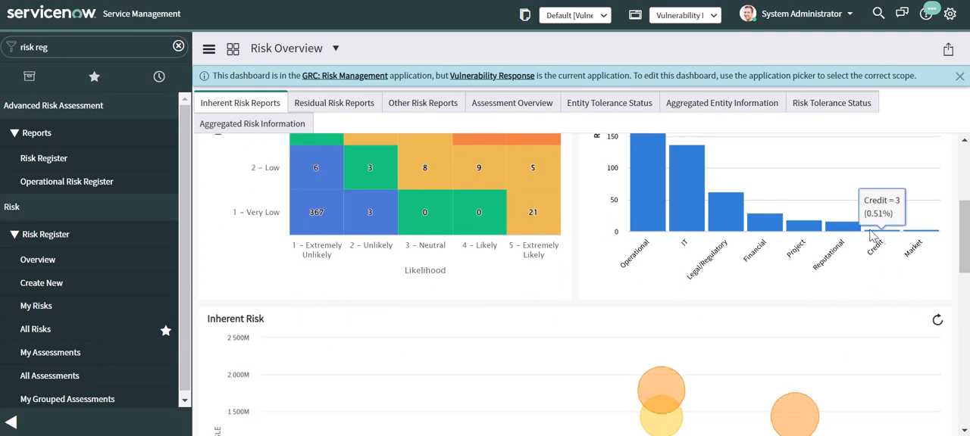
pyautogui.click(813, 228)
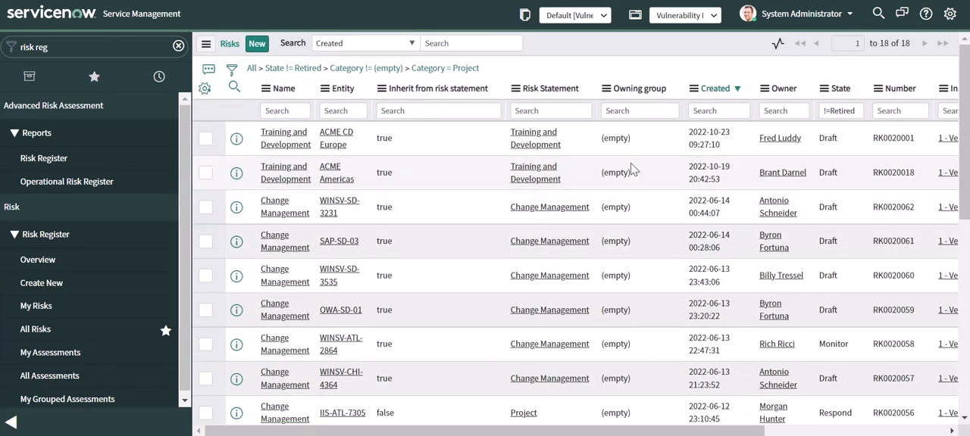
pyautogui.moveTo(699, 433); pyautogui.dragTo(832, 433)
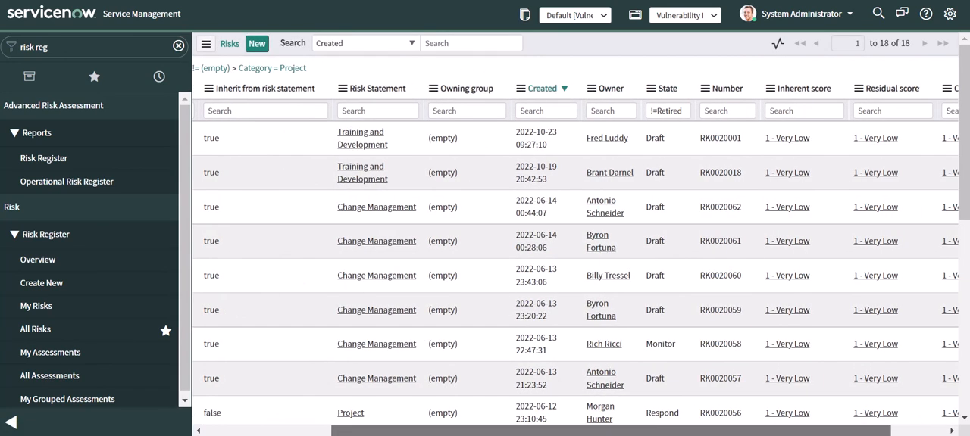
pyautogui.click(731, 114)
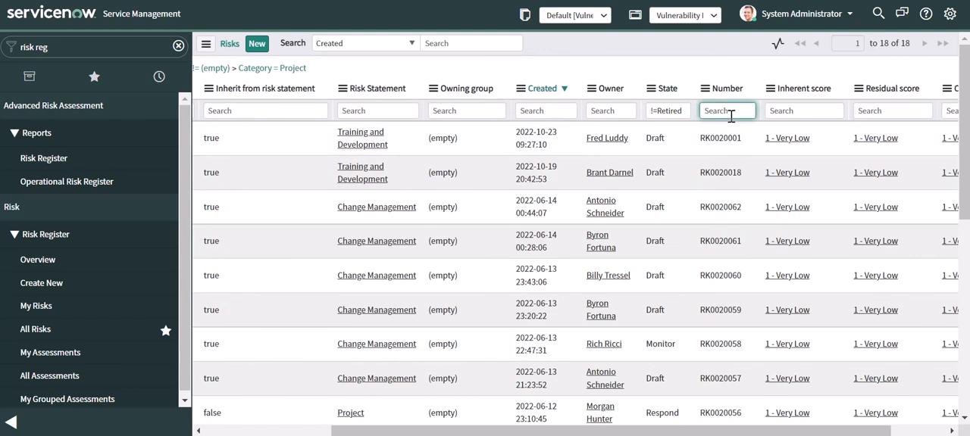
pyautogui.write('*')
pyautogui.press('Return')
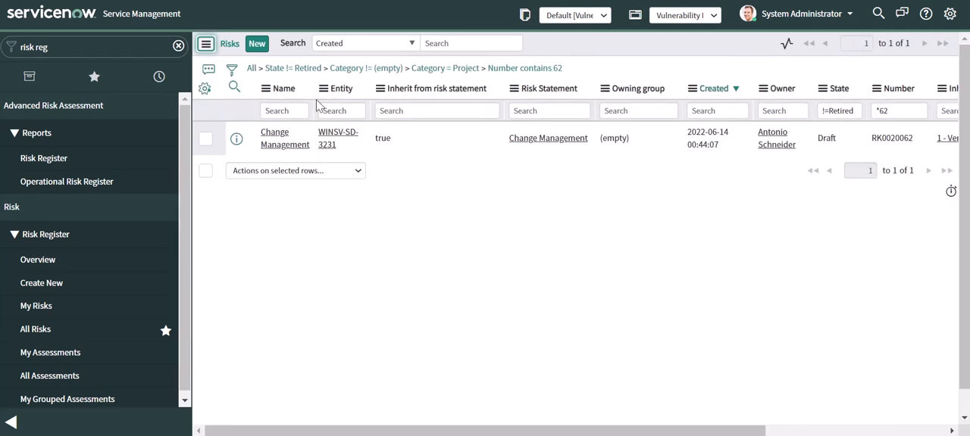
pyautogui.click(294, 145)
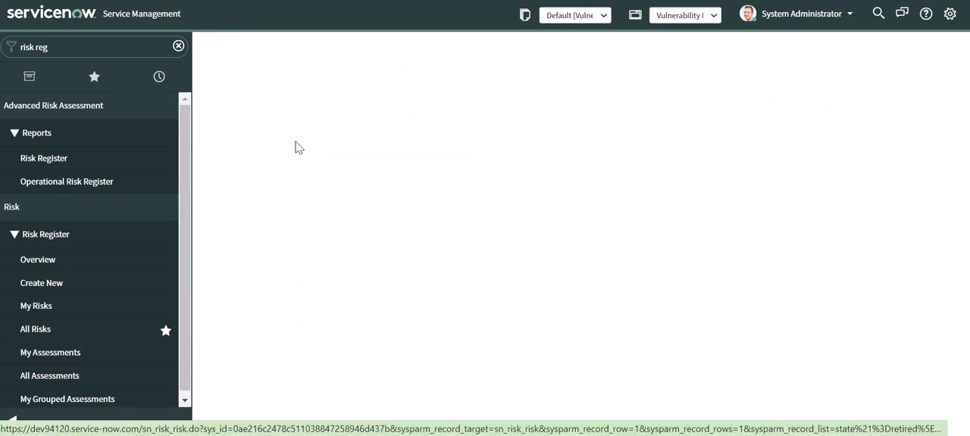